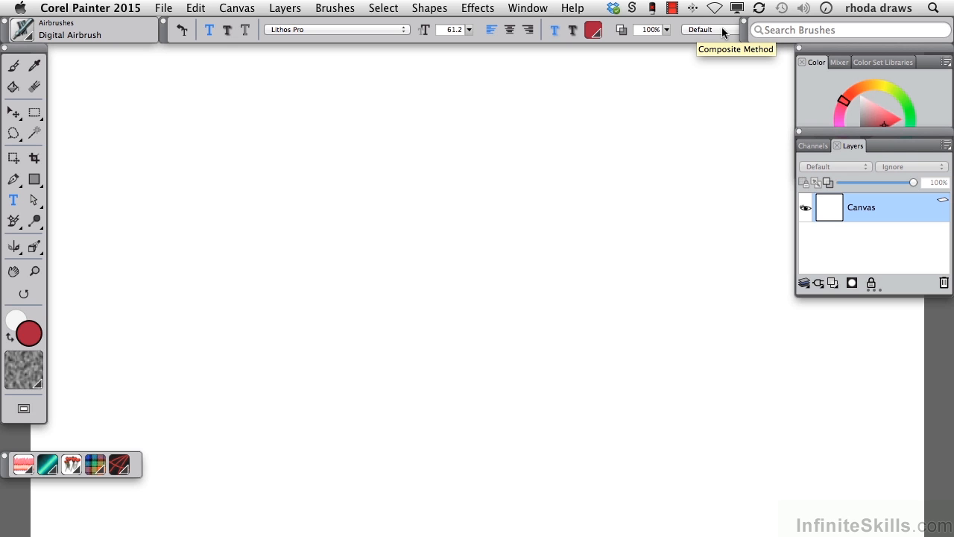
Show the Text panel from the Window menu and start an empty text layer on the canvas
{"action": "left_click", "coordinate": [531, 8]}
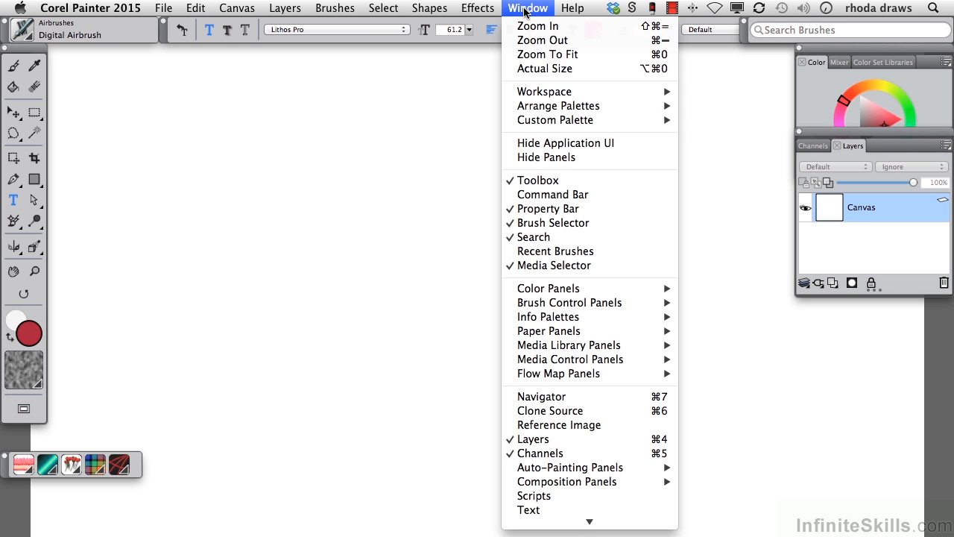
{"action": "left_click", "coordinate": [539, 511]}
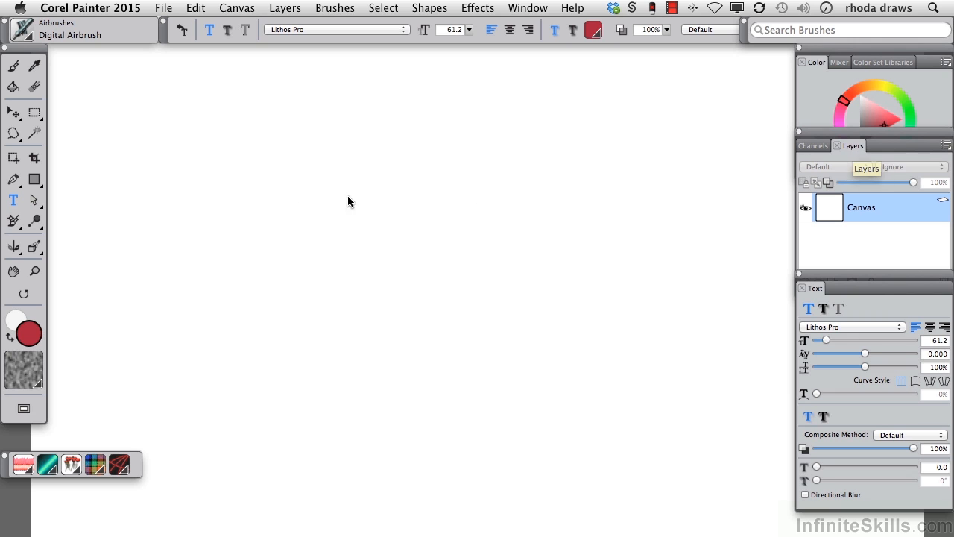
{"action": "left_click", "coordinate": [248, 237]}
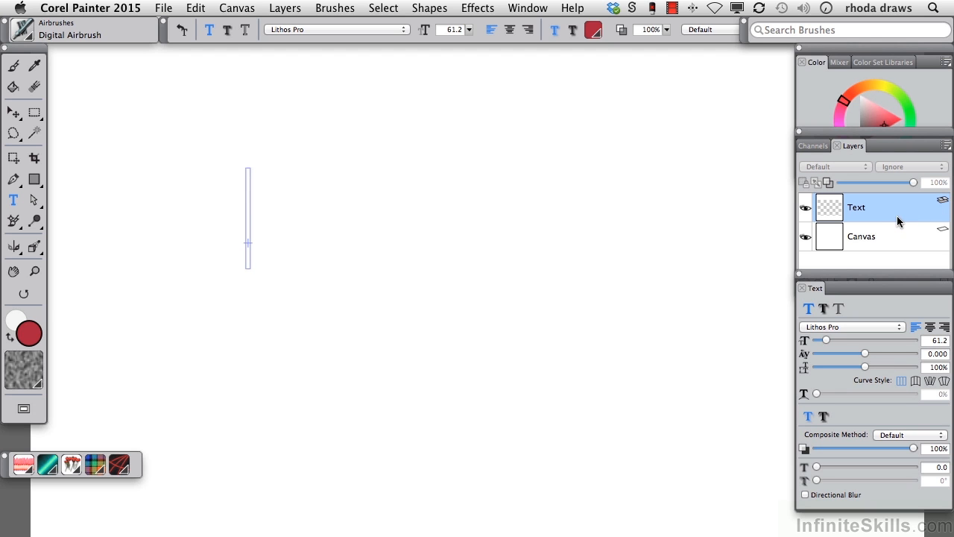
Type 'Painter' on the first line and '2015' on a second line
{"action": "type", "text": "Painter"}
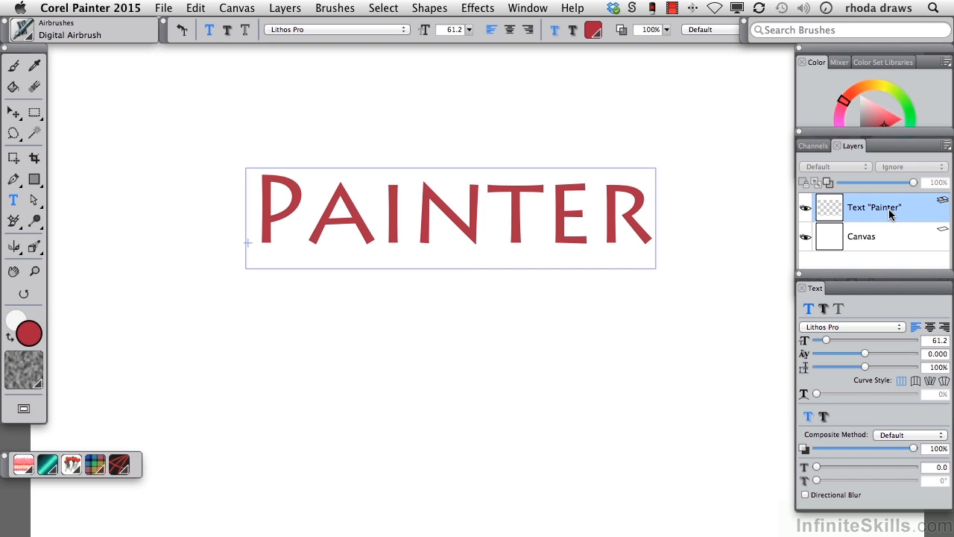
{"action": "key", "text": "Return"}
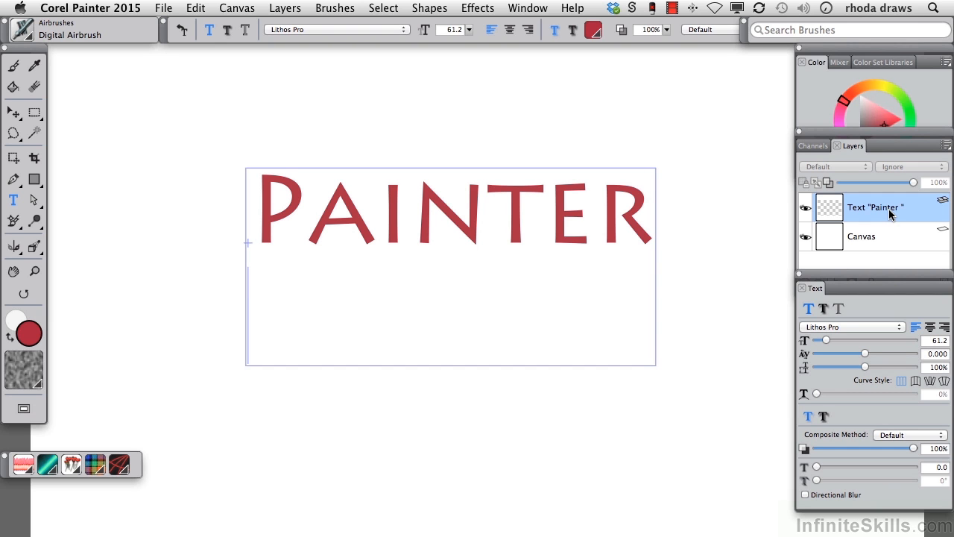
{"action": "type", "text": "2015"}
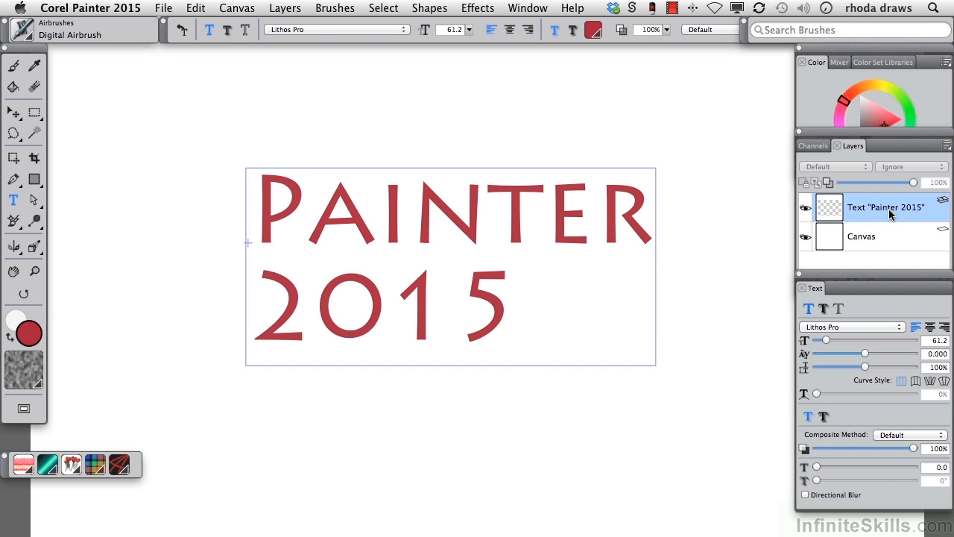
Set the text to HotCoffeeFont at 72.1 points, with tighter tracking and leading at 90%
{"action": "left_click", "coordinate": [899, 328]}
{"action": "scroll", "coordinate": [753, 52], "scroll_direction": "up", "scroll_amount": 5}
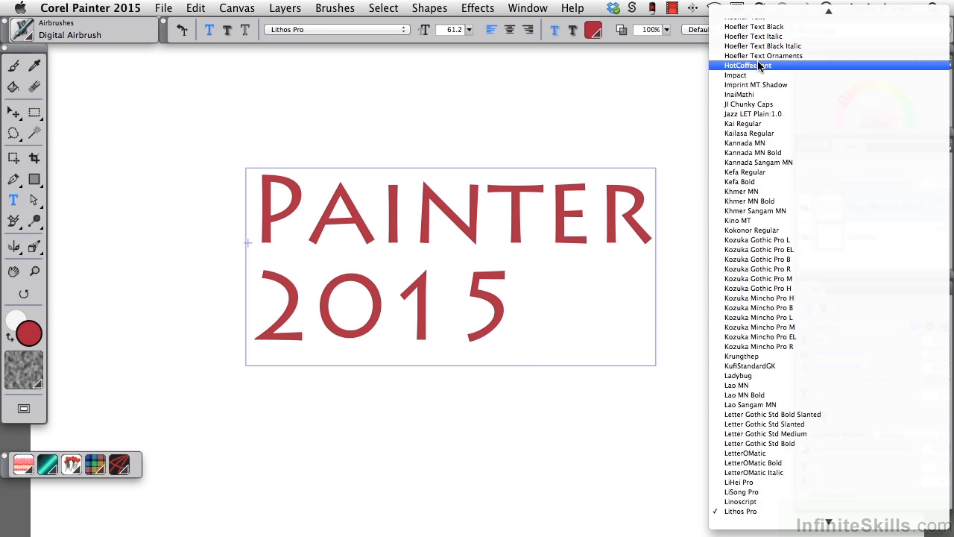
{"action": "left_click", "coordinate": [752, 53]}
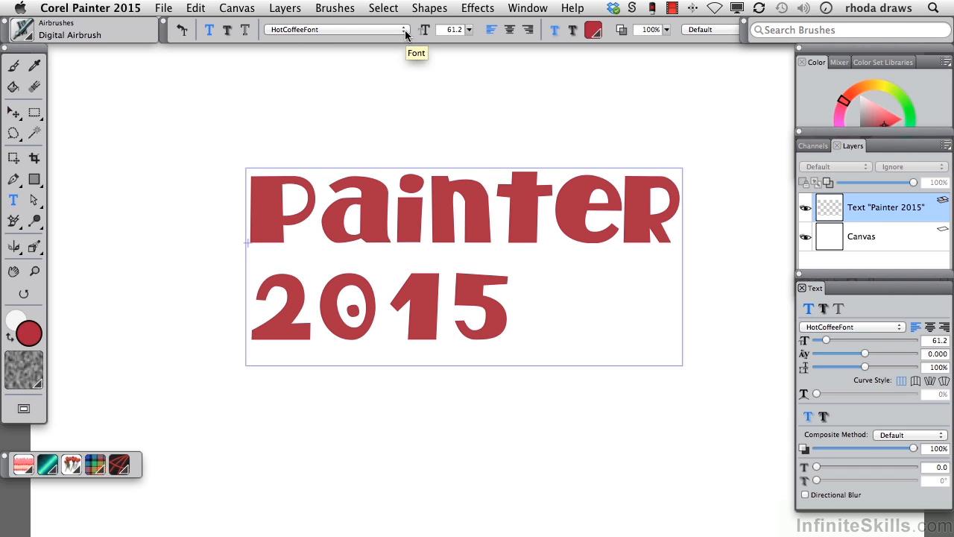
{"action": "left_click_drag", "start_coordinate": [469, 30], "coordinate": [409, 39]}
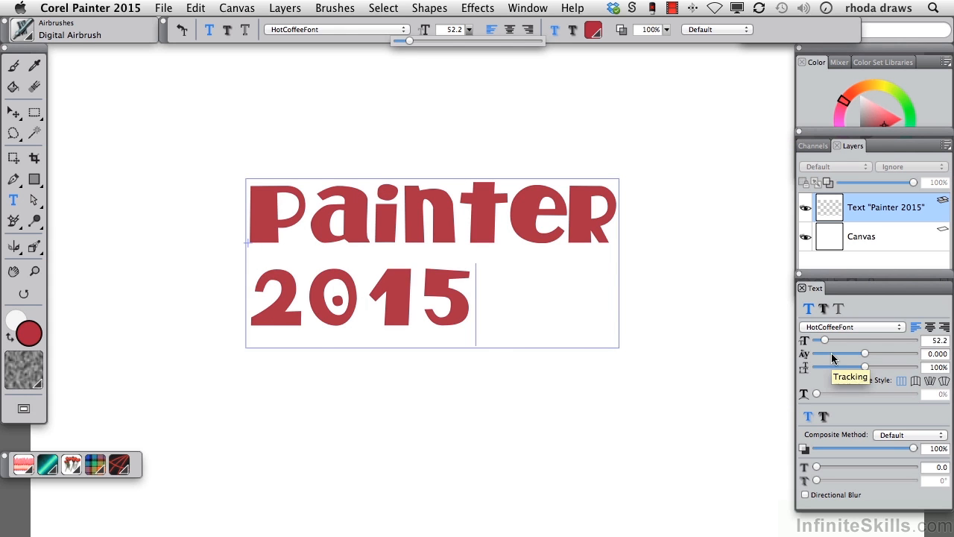
{"action": "left_click_drag", "start_coordinate": [824, 340], "coordinate": [832, 341]}
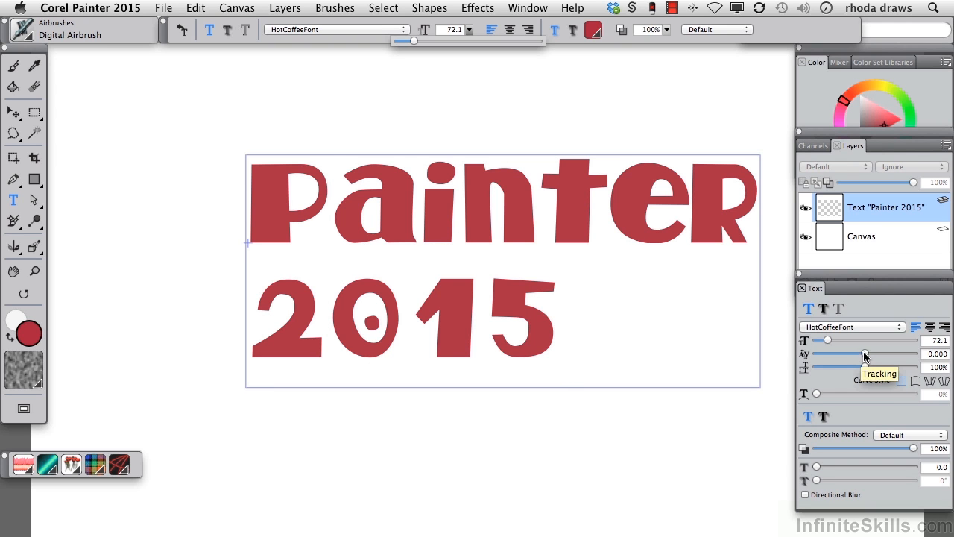
{"action": "left_click_drag", "start_coordinate": [864, 355], "coordinate": [871, 356]}
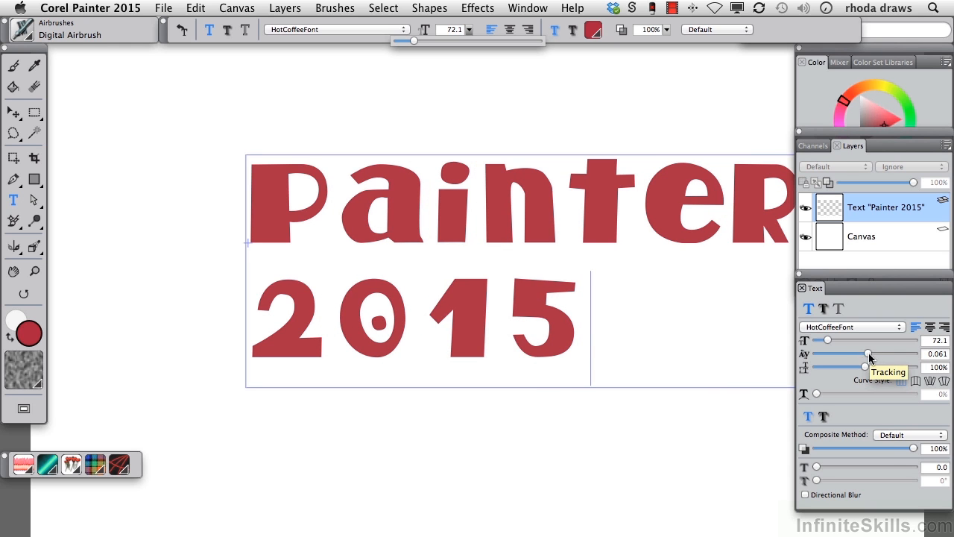
{"action": "mouse_move", "coordinate": [869, 354]}
{"action": "left_mouse_down"}
{"action": "mouse_move", "coordinate": [849, 367]}
{"action": "mouse_move", "coordinate": [863, 369]}
{"action": "left_mouse_up"}
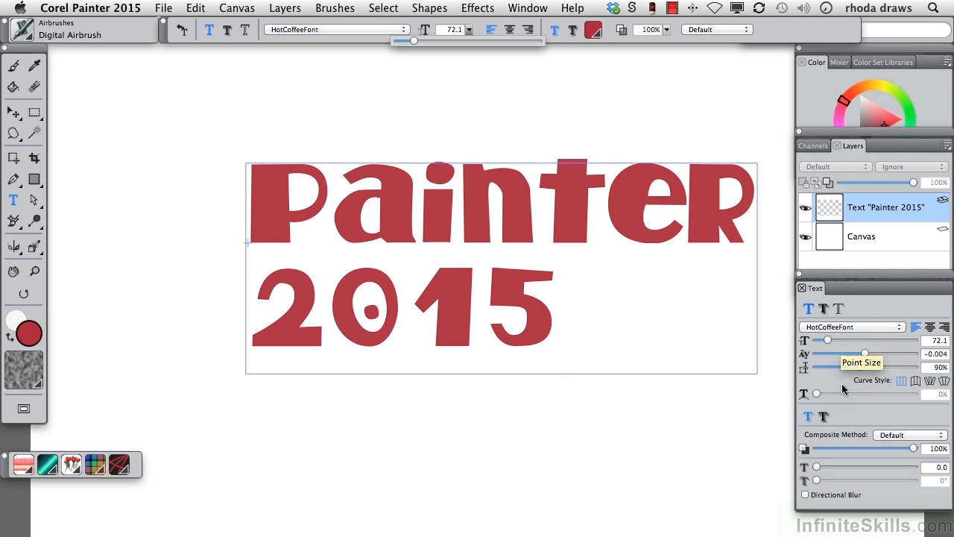
Bend the text with Curve Ribbon and drag the warp curve's ends and handles into an arc
{"action": "left_click", "coordinate": [915, 380]}
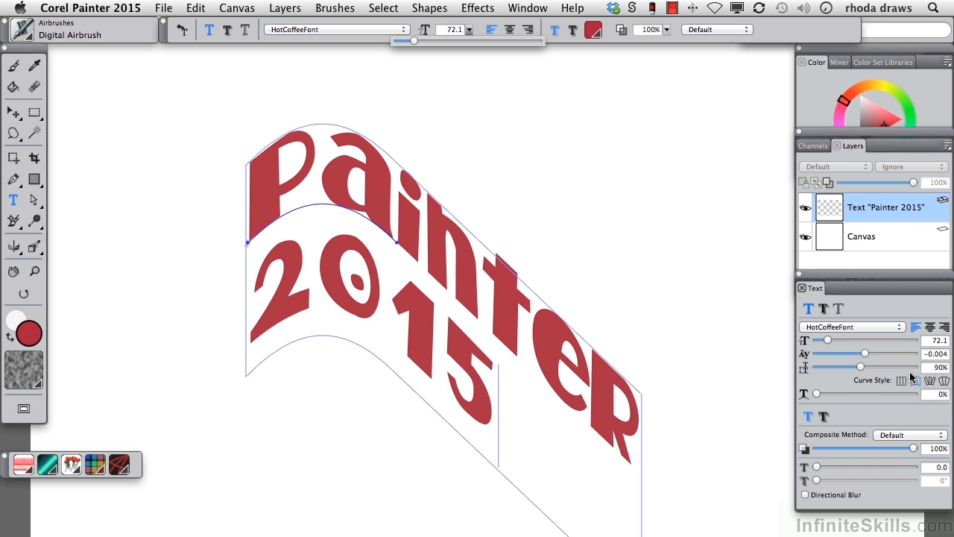
{"action": "left_click", "coordinate": [396, 240]}
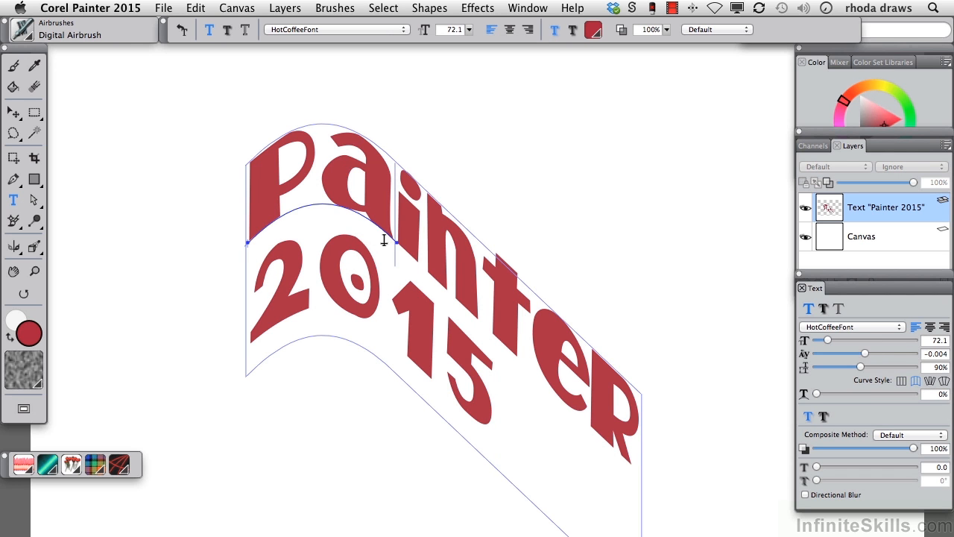
{"action": "left_click", "coordinate": [33, 202]}
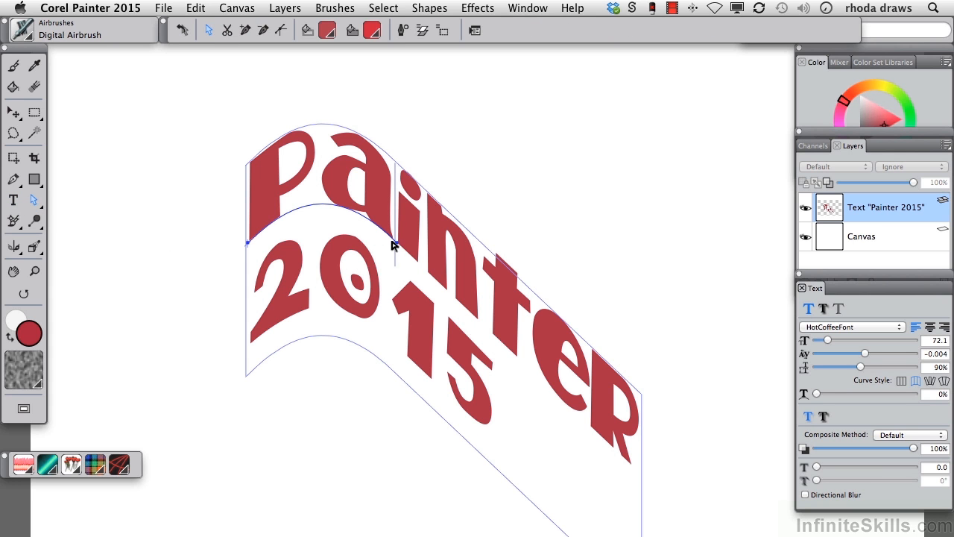
{"action": "mouse_move", "coordinate": [396, 246]}
{"action": "left_mouse_down"}
{"action": "mouse_move", "coordinate": [419, 187]}
{"action": "mouse_move", "coordinate": [472, 164]}
{"action": "mouse_move", "coordinate": [622, 194]}
{"action": "mouse_move", "coordinate": [586, 187]}
{"action": "left_mouse_up"}
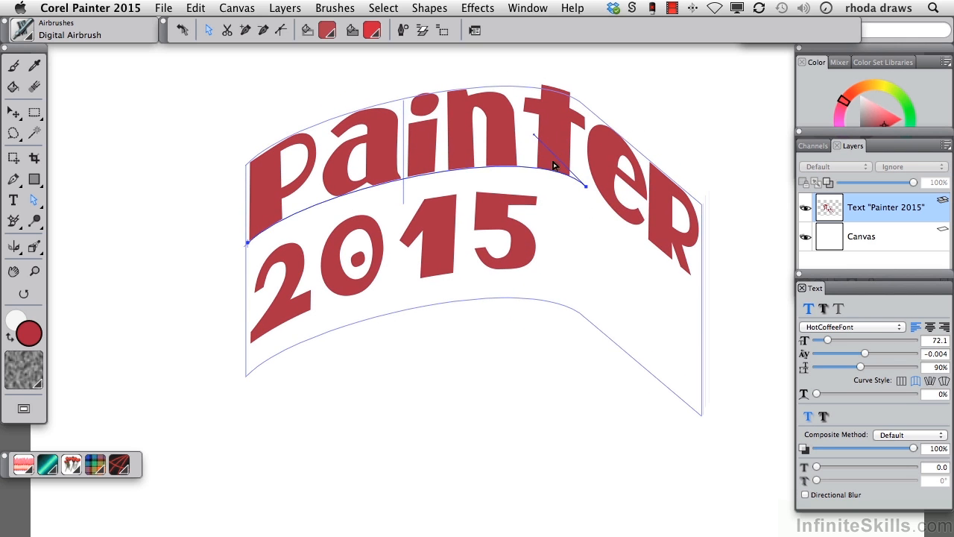
{"action": "mouse_move", "coordinate": [534, 138]}
{"action": "left_mouse_down"}
{"action": "mouse_move", "coordinate": [511, 230]}
{"action": "mouse_move", "coordinate": [530, 141]}
{"action": "mouse_move", "coordinate": [525, 151]}
{"action": "left_mouse_up"}
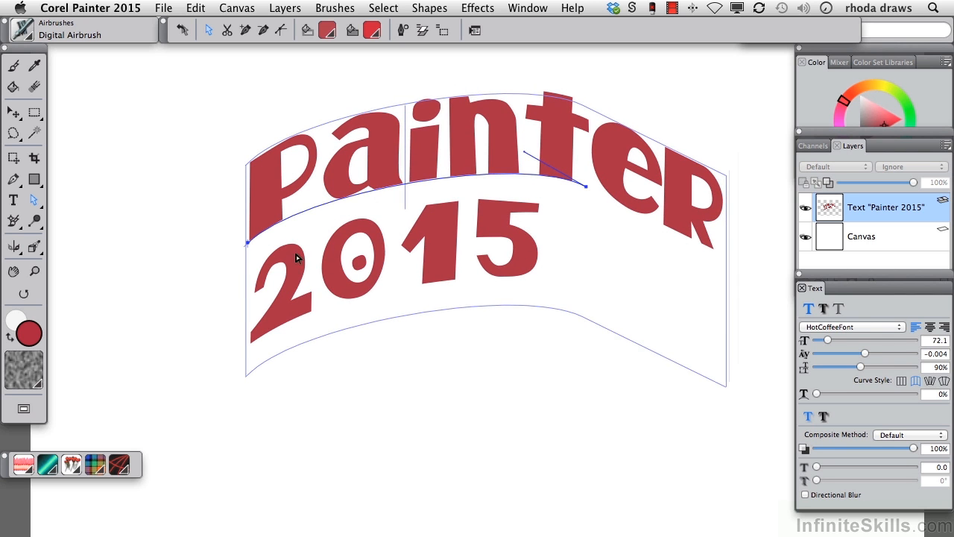
{"action": "mouse_move", "coordinate": [248, 245]}
{"action": "left_mouse_down"}
{"action": "mouse_move", "coordinate": [213, 251]}
{"action": "mouse_move", "coordinate": [207, 225]}
{"action": "mouse_move", "coordinate": [221, 235]}
{"action": "left_mouse_up"}
Add a middle point to the warp curve, reshape it, then return the text to Curve Flat
{"action": "left_click", "coordinate": [245, 32]}
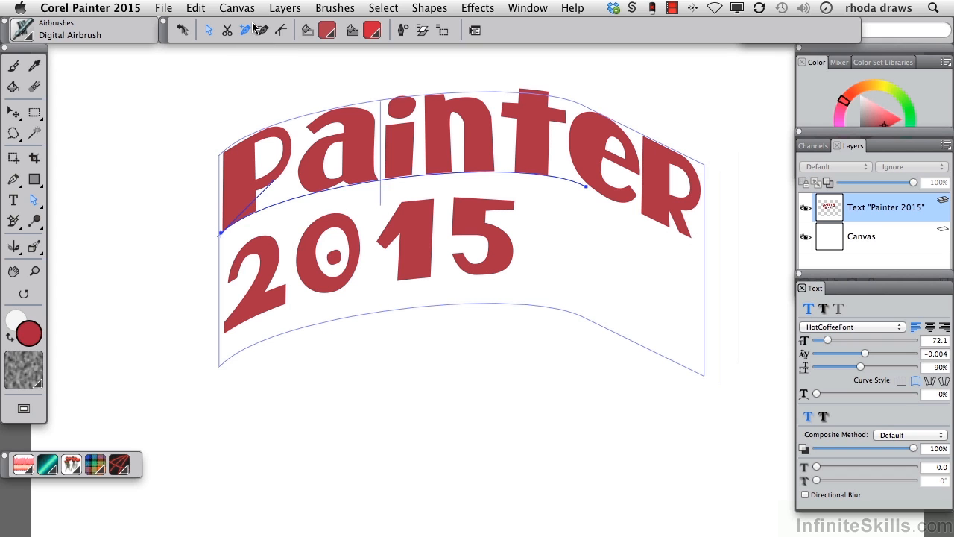
{"action": "left_click", "coordinate": [505, 173]}
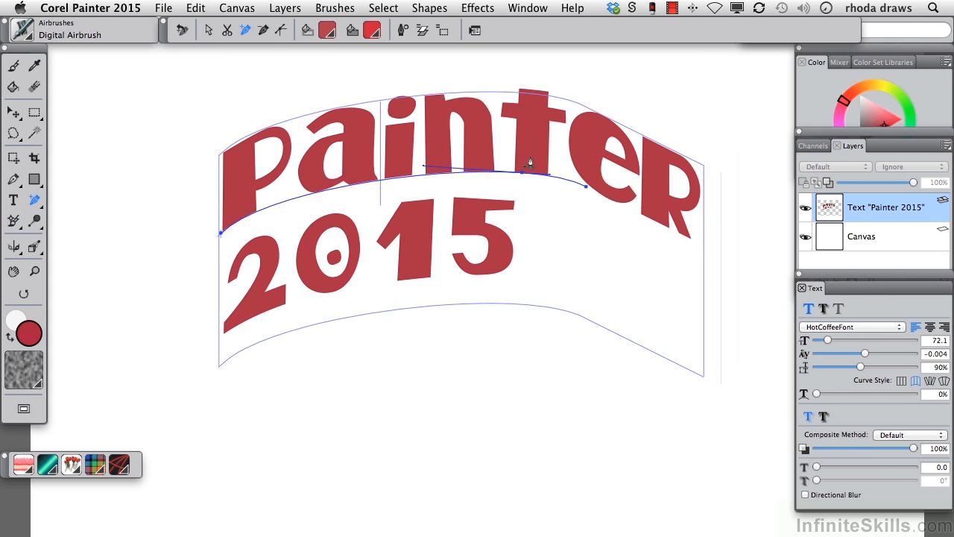
{"action": "left_click", "coordinate": [210, 31]}
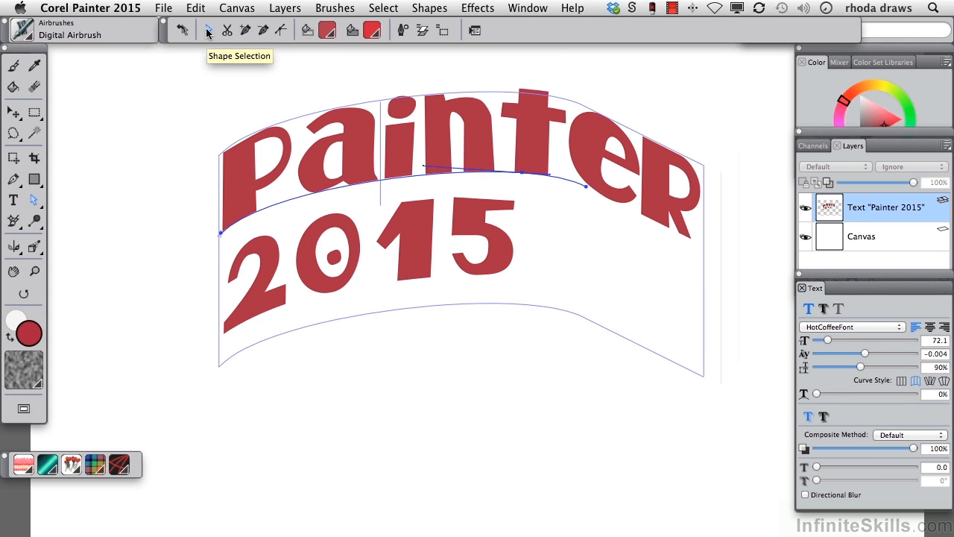
{"action": "mouse_move", "coordinate": [522, 175]}
{"action": "left_mouse_down"}
{"action": "mouse_move", "coordinate": [522, 206]}
{"action": "mouse_move", "coordinate": [524, 177]}
{"action": "left_mouse_up"}
{"action": "mouse_move", "coordinate": [432, 174]}
{"action": "left_mouse_down"}
{"action": "mouse_move", "coordinate": [462, 136]}
{"action": "mouse_move", "coordinate": [443, 187]}
{"action": "mouse_move", "coordinate": [454, 192]}
{"action": "mouse_move", "coordinate": [461, 99]}
{"action": "mouse_move", "coordinate": [400, 138]}
{"action": "left_mouse_up"}
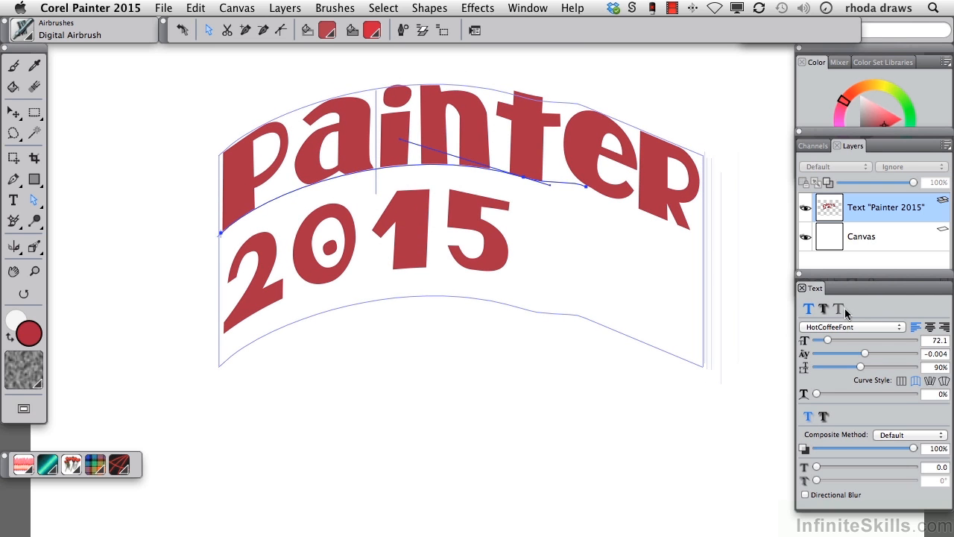
{"action": "left_click", "coordinate": [901, 381]}
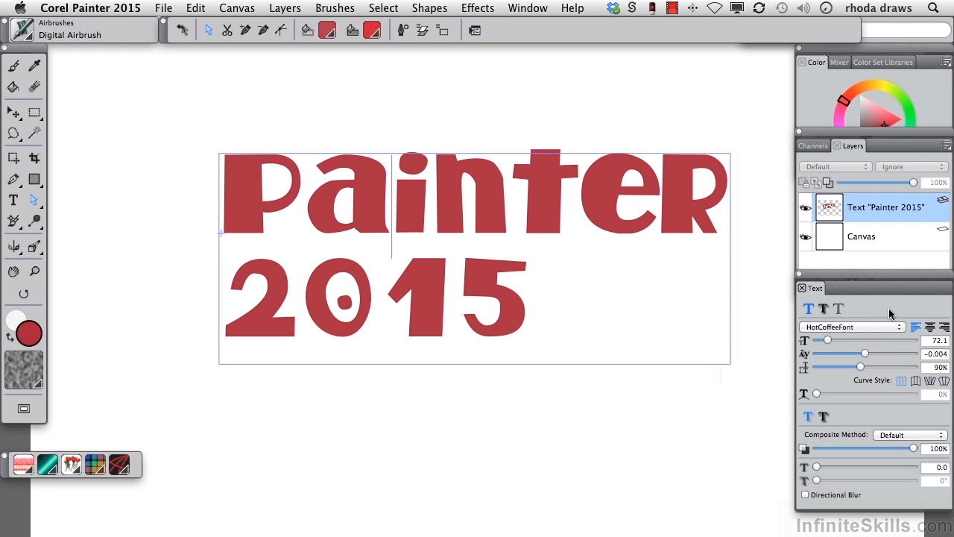
In Shadow Attributes, switch the text shadow from External Shadow to Internal Shadow
{"action": "left_click", "coordinate": [824, 416]}
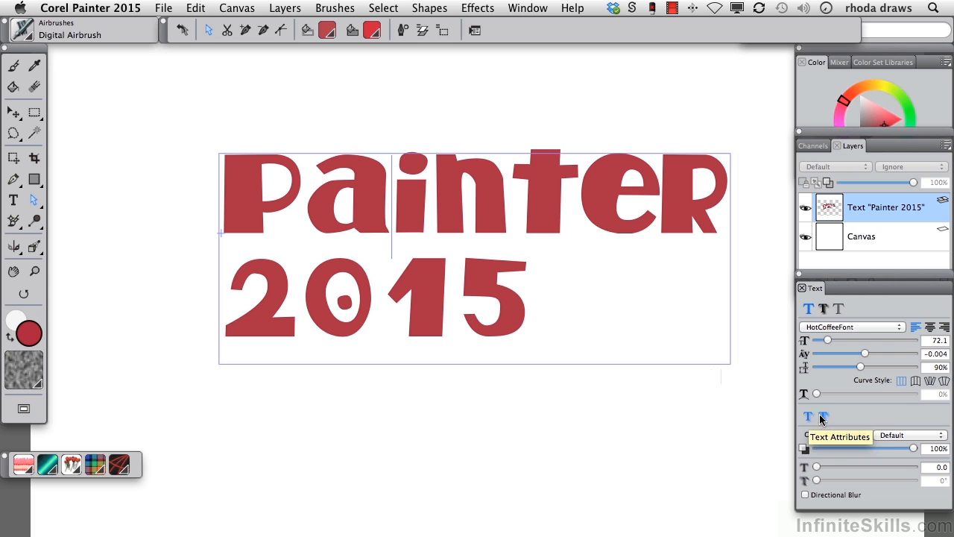
{"action": "left_click", "coordinate": [824, 308]}
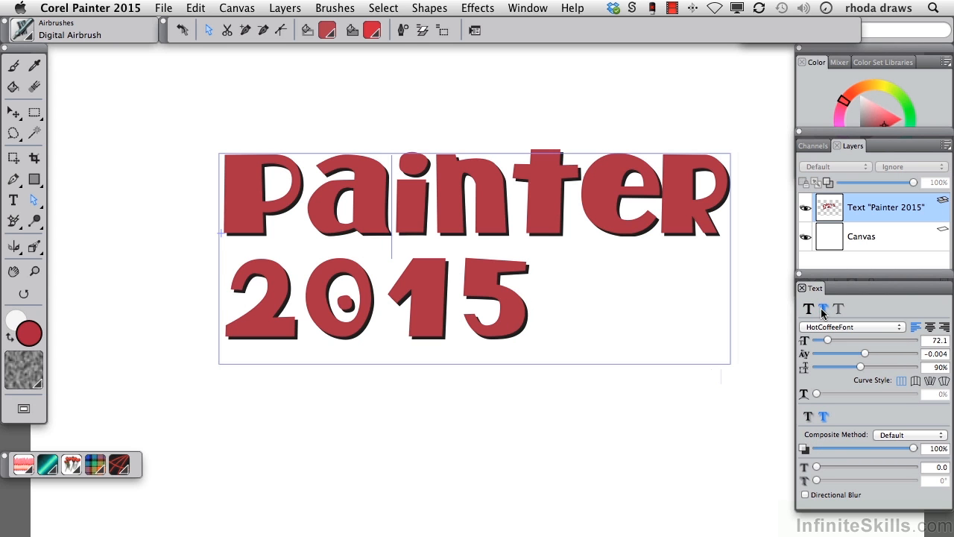
{"action": "left_click", "coordinate": [837, 309]}
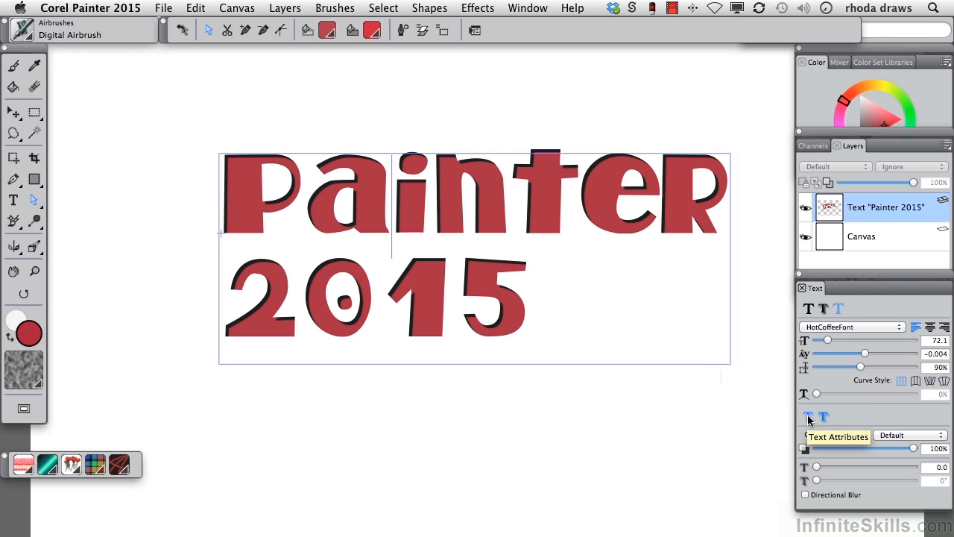
Try lower opacity, blur and directional blur on the shadow, then set blur back to 0
{"action": "mouse_move", "coordinate": [914, 448]}
{"action": "left_mouse_down"}
{"action": "mouse_move", "coordinate": [868, 450]}
{"action": "mouse_move", "coordinate": [905, 446]}
{"action": "left_mouse_up"}
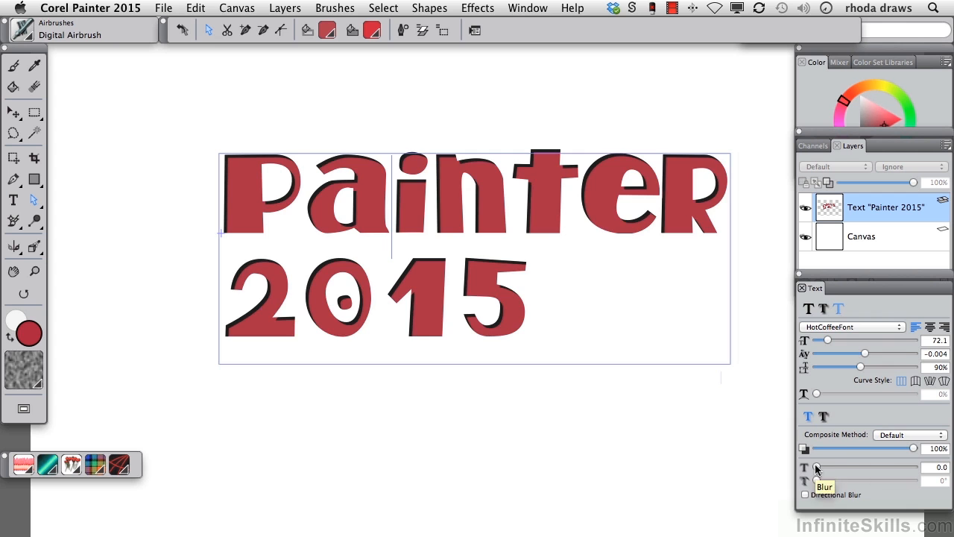
{"action": "left_click_drag", "start_coordinate": [816, 467], "coordinate": [833, 468]}
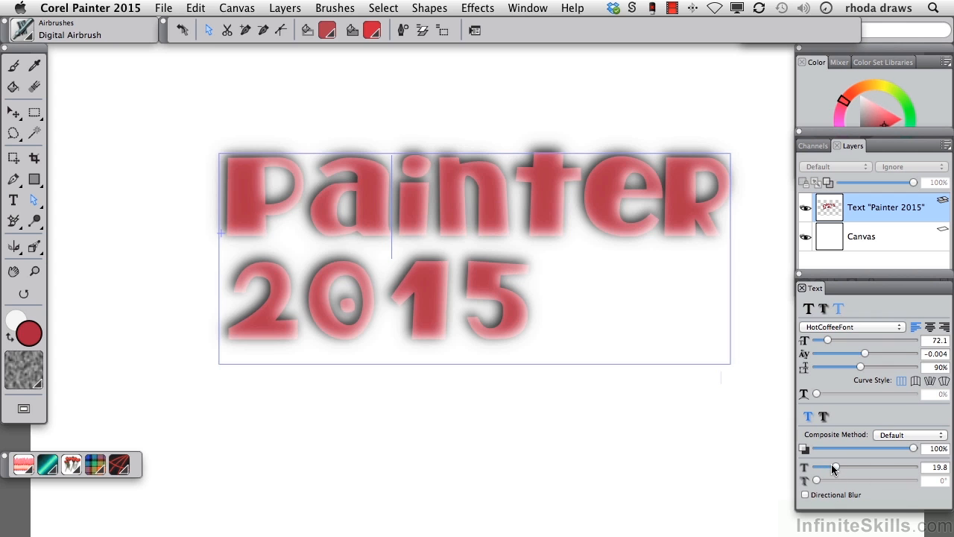
{"action": "left_click", "coordinate": [805, 495]}
{"action": "mouse_move", "coordinate": [816, 480]}
{"action": "left_mouse_down"}
{"action": "mouse_move", "coordinate": [872, 480]}
{"action": "mouse_move", "coordinate": [809, 467]}
{"action": "left_mouse_up"}
{"action": "left_click_drag", "start_coordinate": [870, 479], "coordinate": [809, 483]}
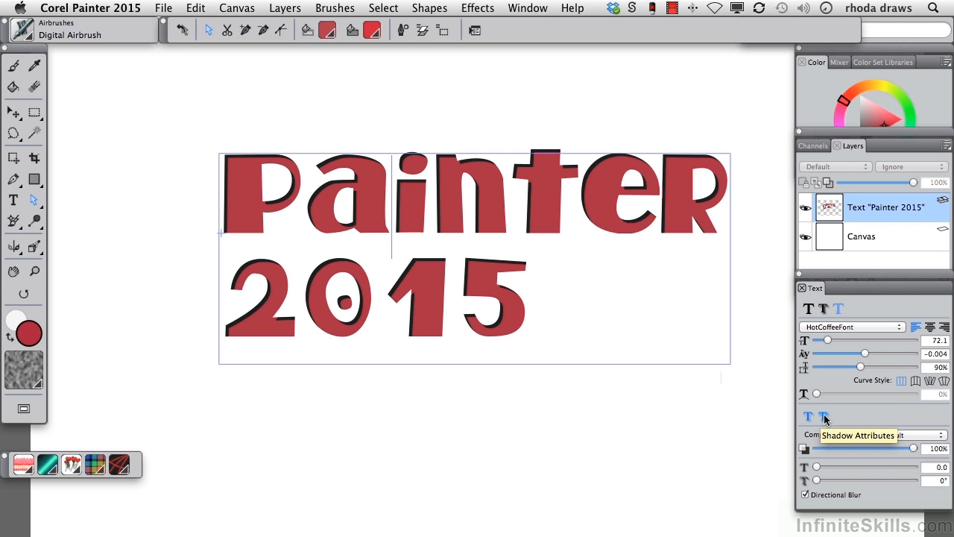
{"action": "left_click", "coordinate": [824, 418]}
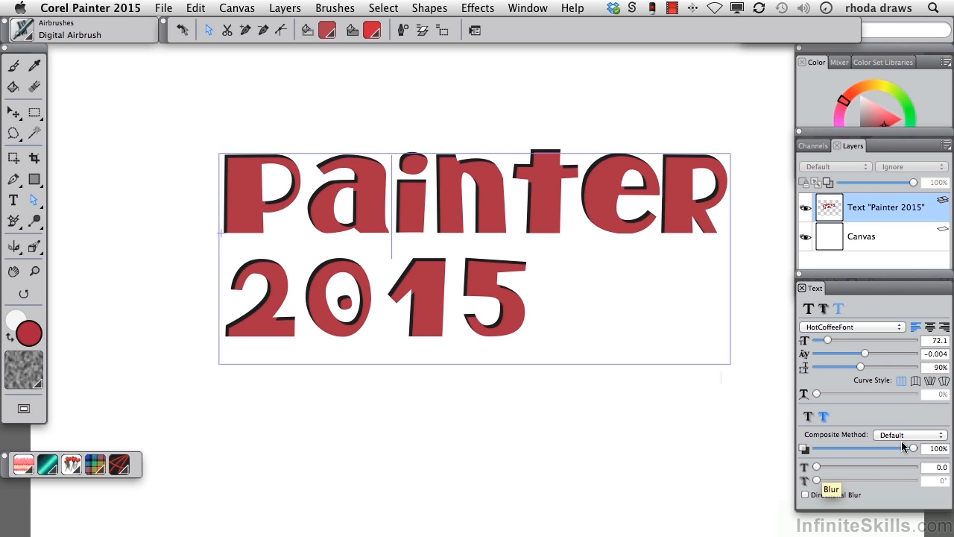
Apply an External Shadow, test opacity and directional blur, then turn Directional Blur off
{"action": "left_click_drag", "start_coordinate": [897, 445], "coordinate": [886, 448]}
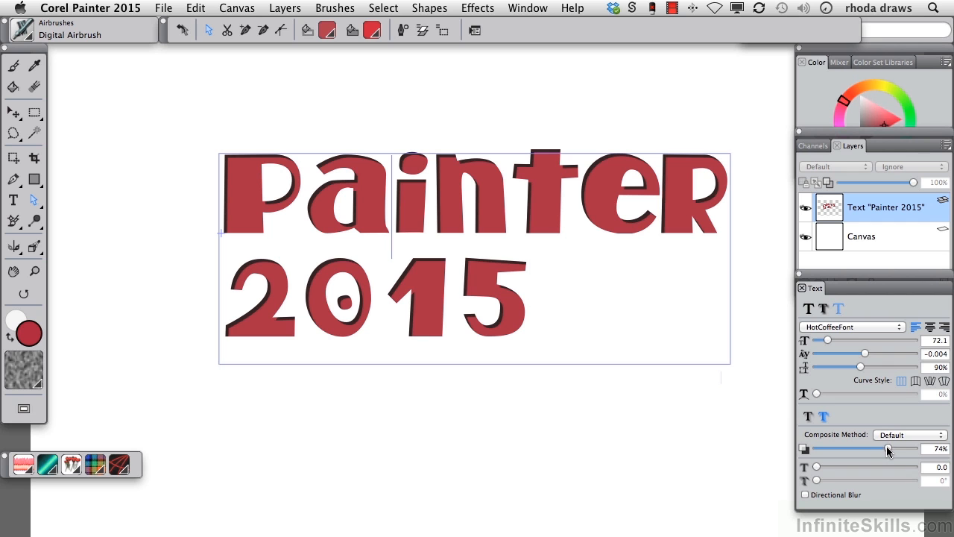
{"action": "left_click", "coordinate": [824, 309]}
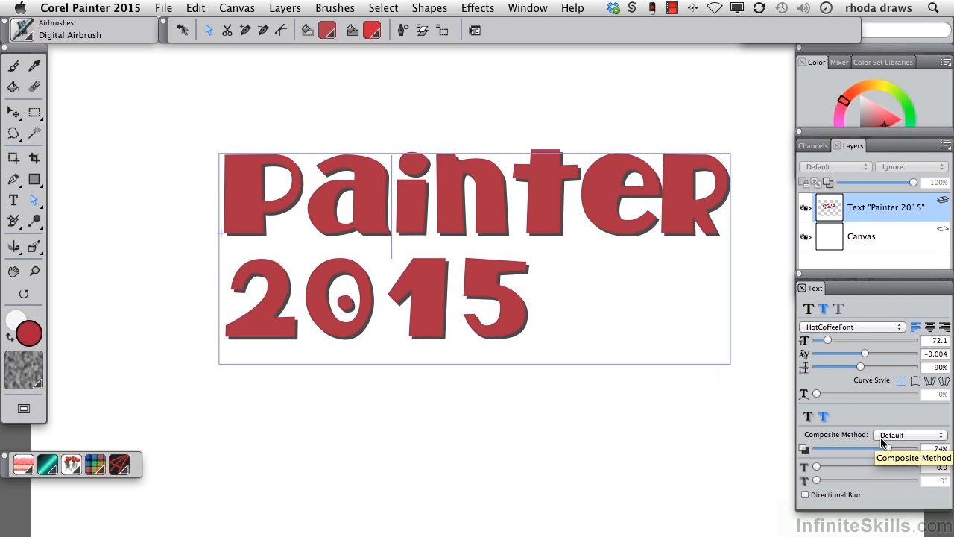
{"action": "left_click_drag", "start_coordinate": [888, 448], "coordinate": [917, 448]}
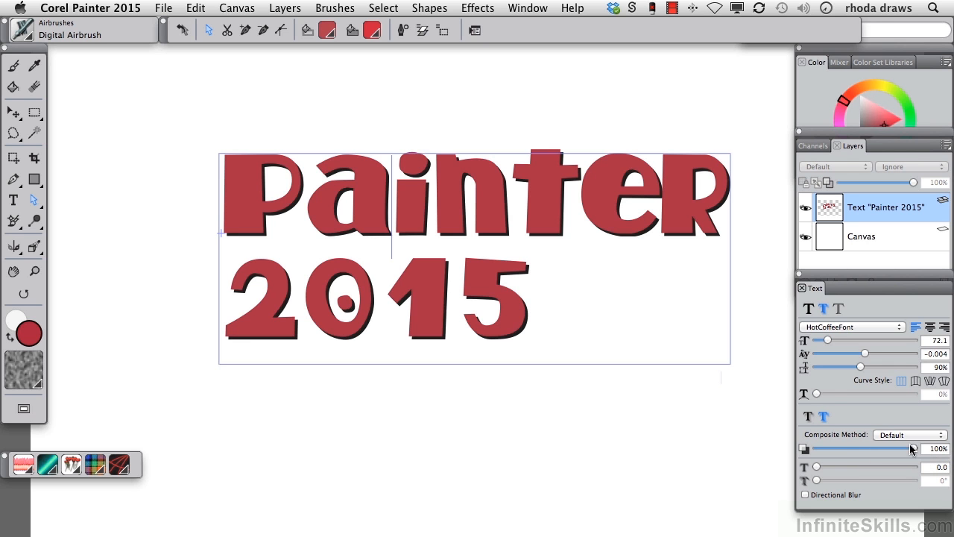
{"action": "left_click_drag", "start_coordinate": [816, 467], "coordinate": [851, 468]}
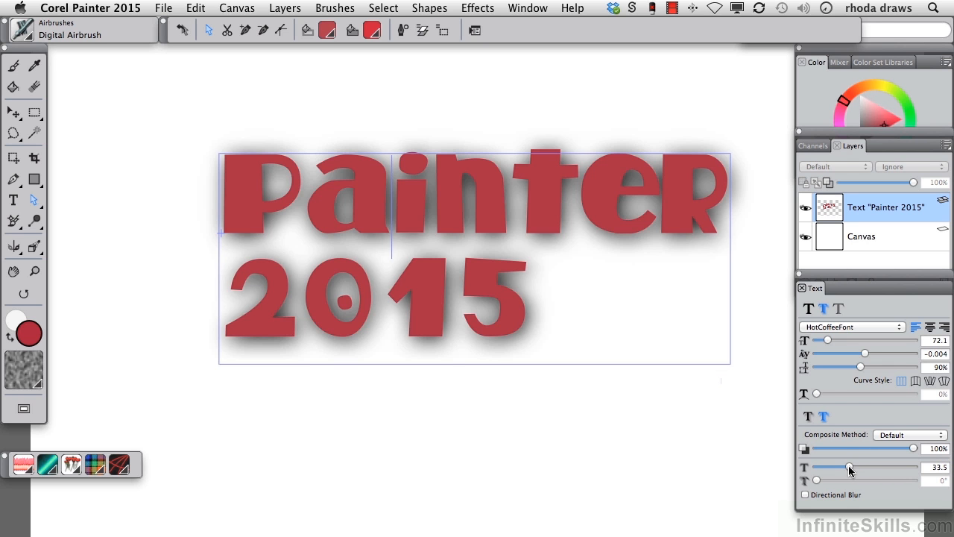
{"action": "left_click", "coordinate": [805, 495]}
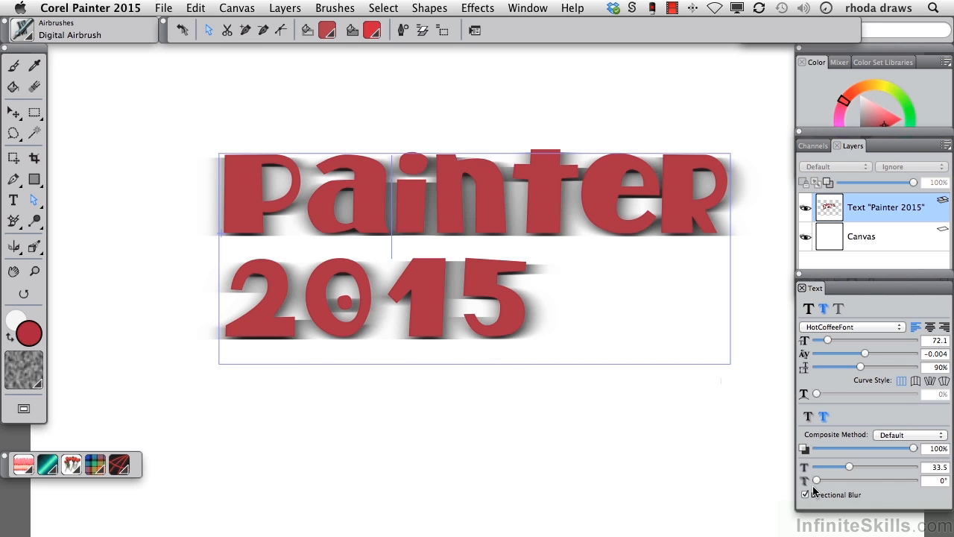
{"action": "mouse_move", "coordinate": [816, 480]}
{"action": "left_mouse_down"}
{"action": "mouse_move", "coordinate": [839, 481]}
{"action": "mouse_move", "coordinate": [816, 478]}
{"action": "mouse_move", "coordinate": [817, 468]}
{"action": "left_mouse_up"}
{"action": "left_click", "coordinate": [805, 494]}
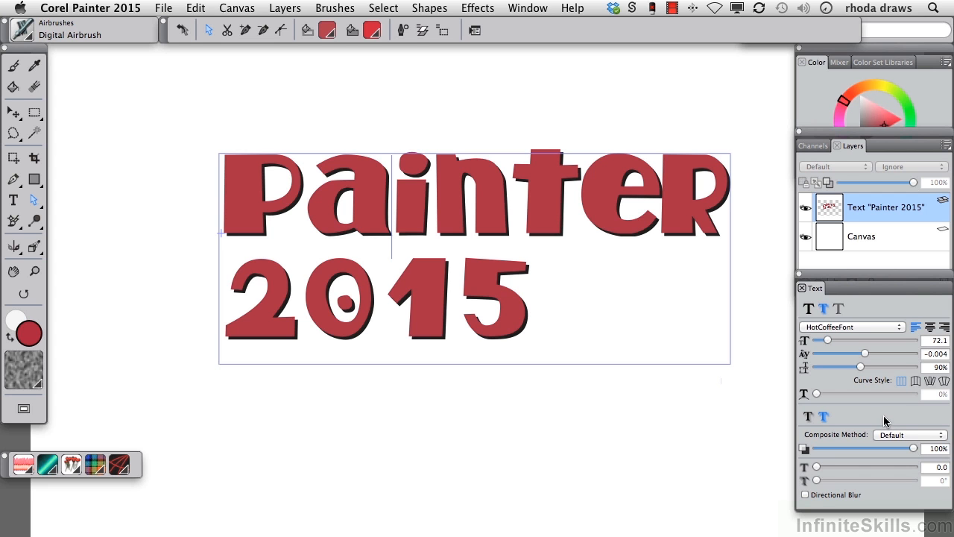
Convert the text to a default layer and expand the resulting Painter 2015 group
{"action": "left_click", "coordinate": [946, 144]}
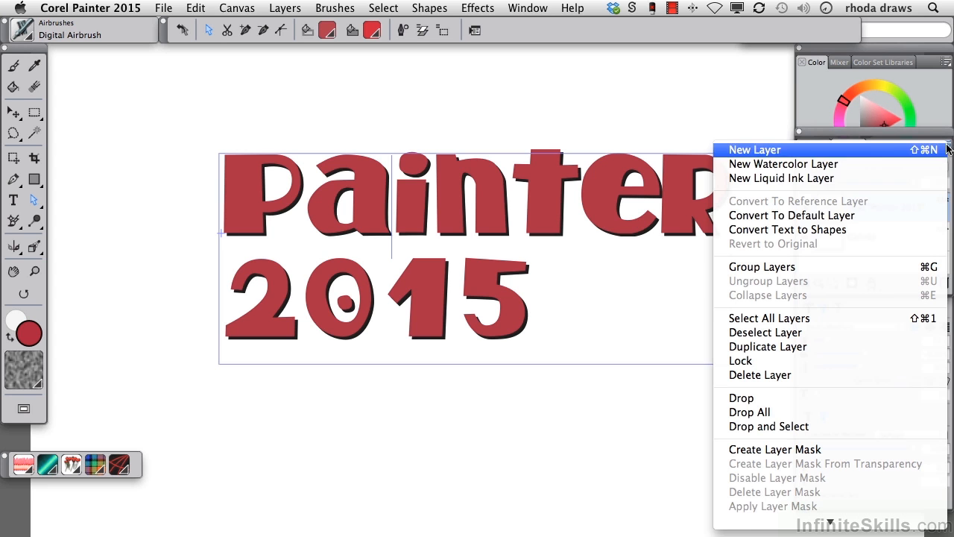
{"action": "left_click", "coordinate": [840, 215]}
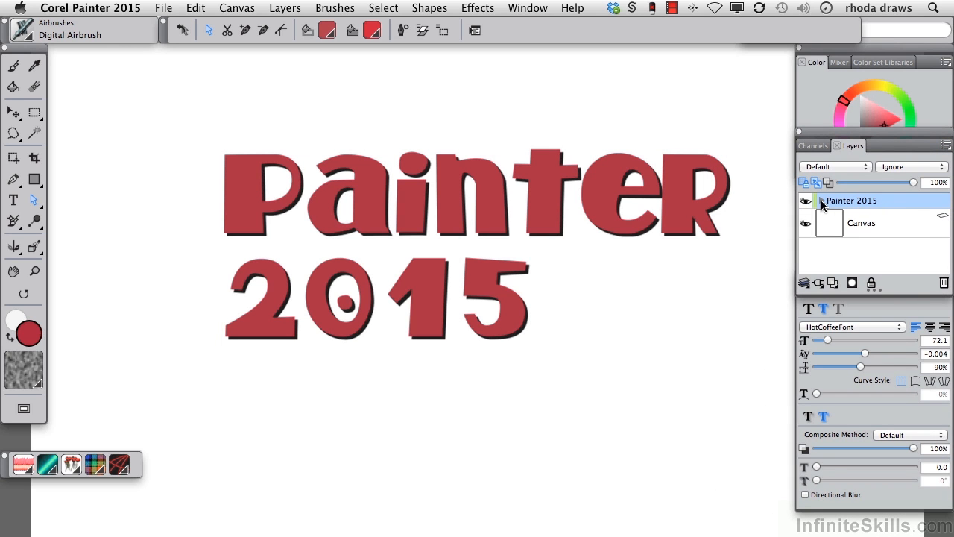
{"action": "left_click", "coordinate": [821, 202]}
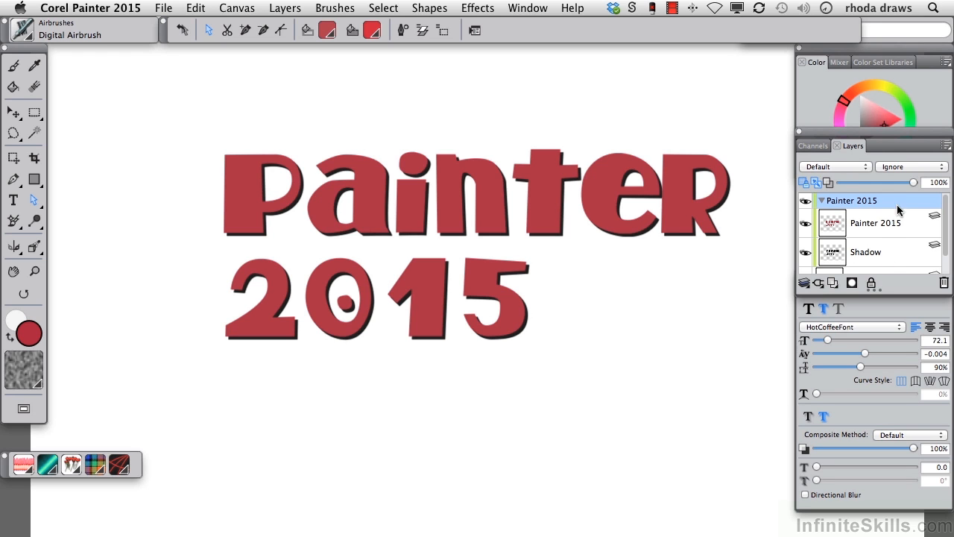
Nudge the Shadow layer lower behind the red text and adjust its opacity
{"action": "left_click", "coordinate": [894, 252]}
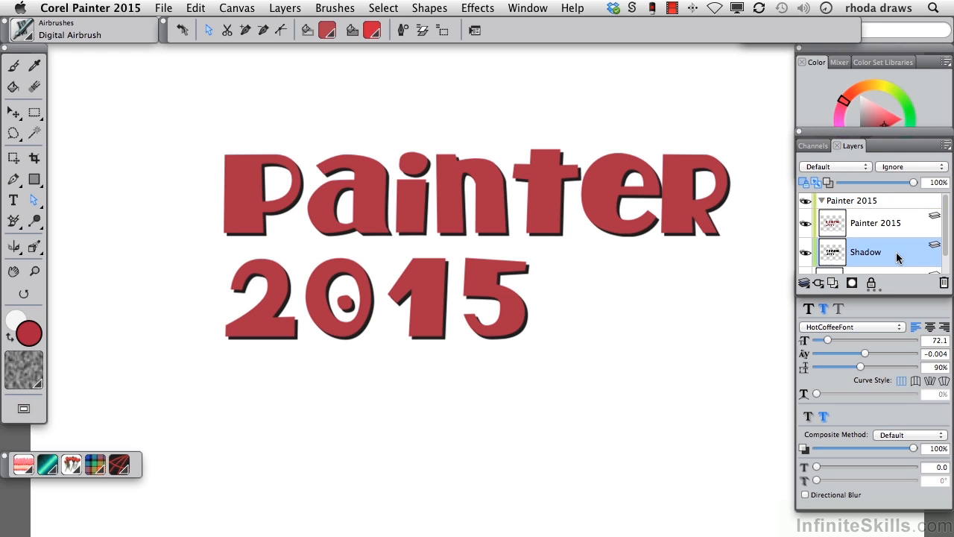
{"action": "left_click", "coordinate": [14, 112]}
{"action": "mouse_move", "coordinate": [526, 336]}
{"action": "left_mouse_down"}
{"action": "mouse_move", "coordinate": [517, 358]}
{"action": "mouse_move", "coordinate": [502, 340]}
{"action": "mouse_move", "coordinate": [525, 342]}
{"action": "left_mouse_up"}
{"action": "left_click_drag", "start_coordinate": [913, 183], "coordinate": [882, 183]}
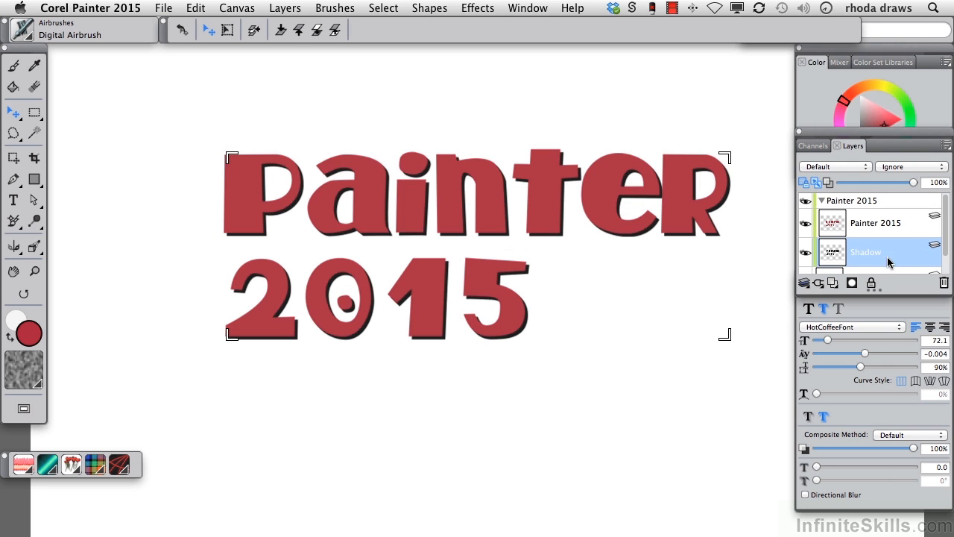
Undo the conversion, then draw a rectangular selection around the text on the Canvas layer
{"action": "key", "text": "super+z"}
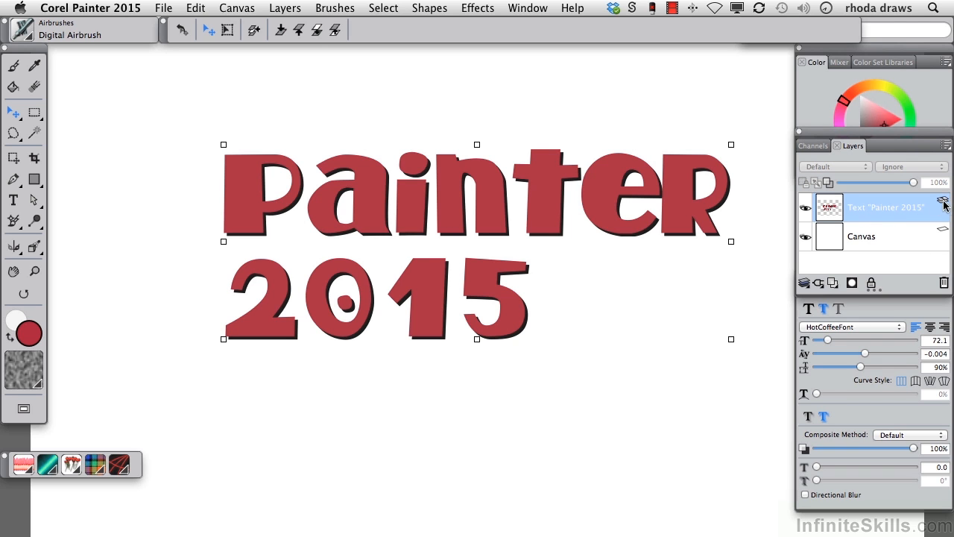
{"action": "left_click", "coordinate": [888, 239]}
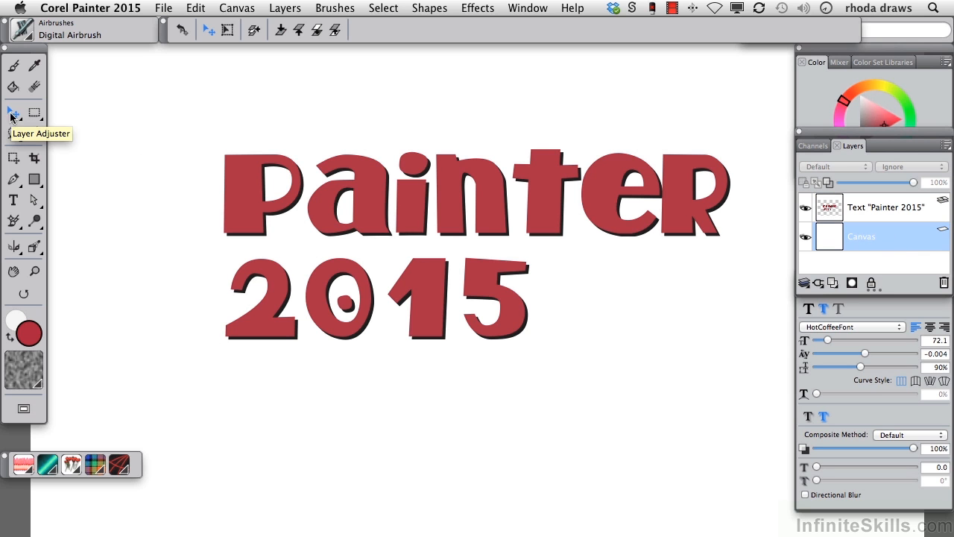
{"action": "left_click", "coordinate": [33, 113]}
{"action": "left_click_drag", "start_coordinate": [154, 100], "coordinate": [764, 399]}
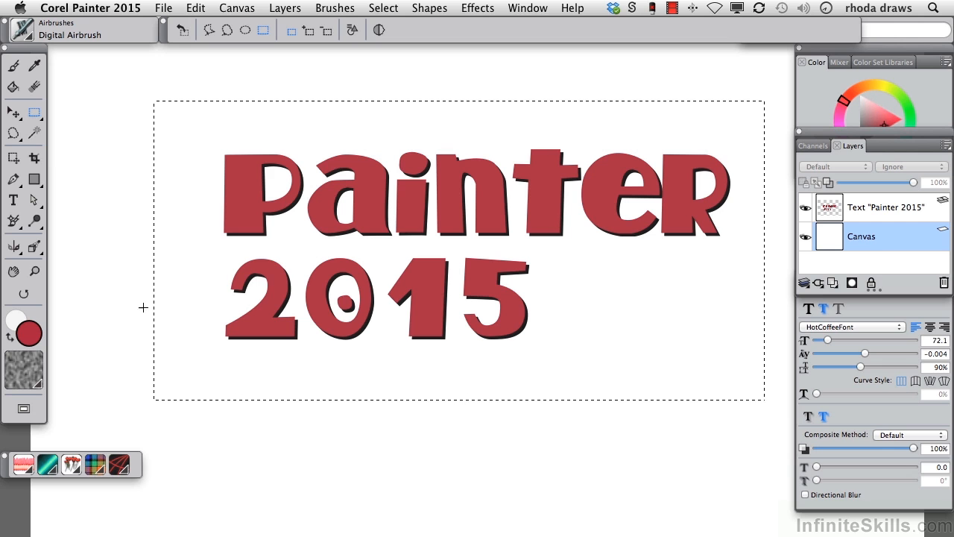
Choose the Strange Neon radial gradient and fill the selection with the Paint Bucket
{"action": "left_click", "coordinate": [47, 464]}
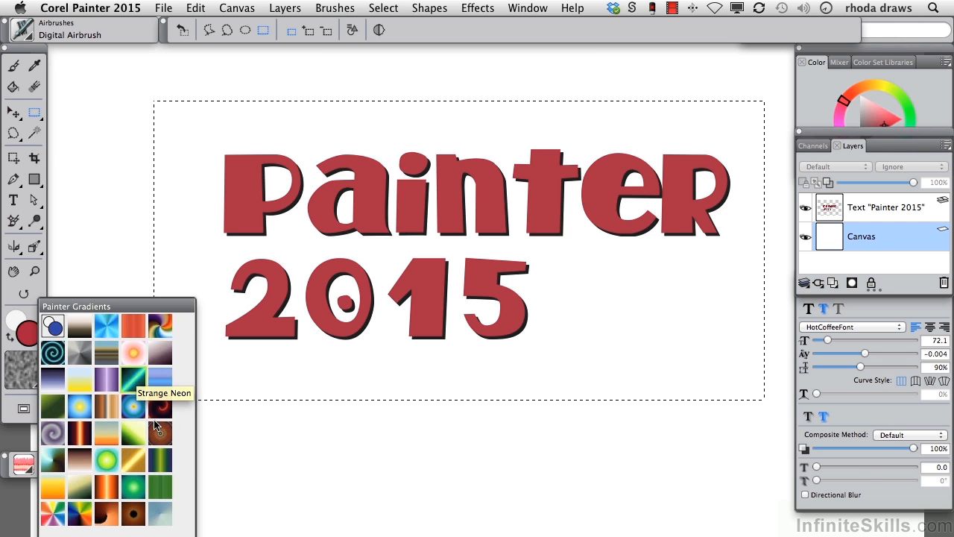
{"action": "left_click", "coordinate": [131, 409]}
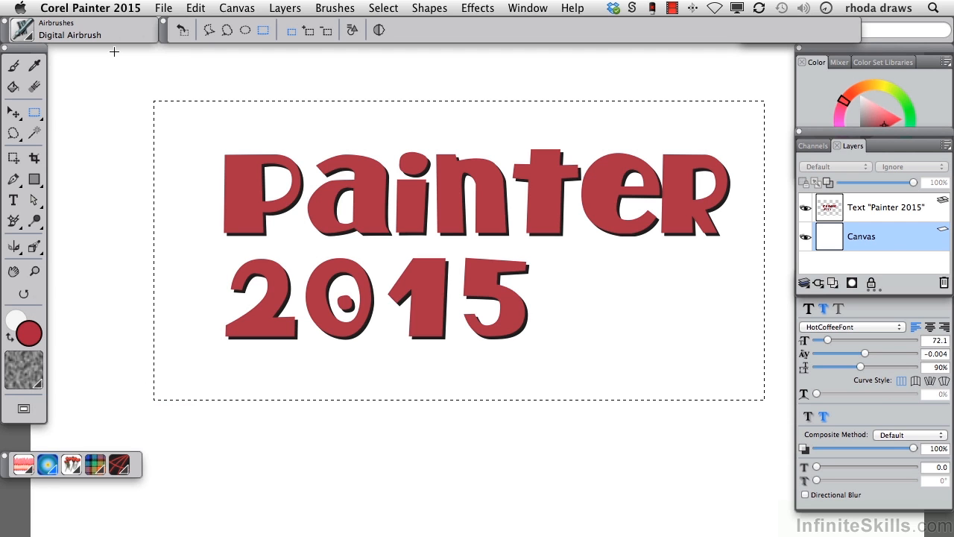
{"action": "left_click", "coordinate": [13, 89]}
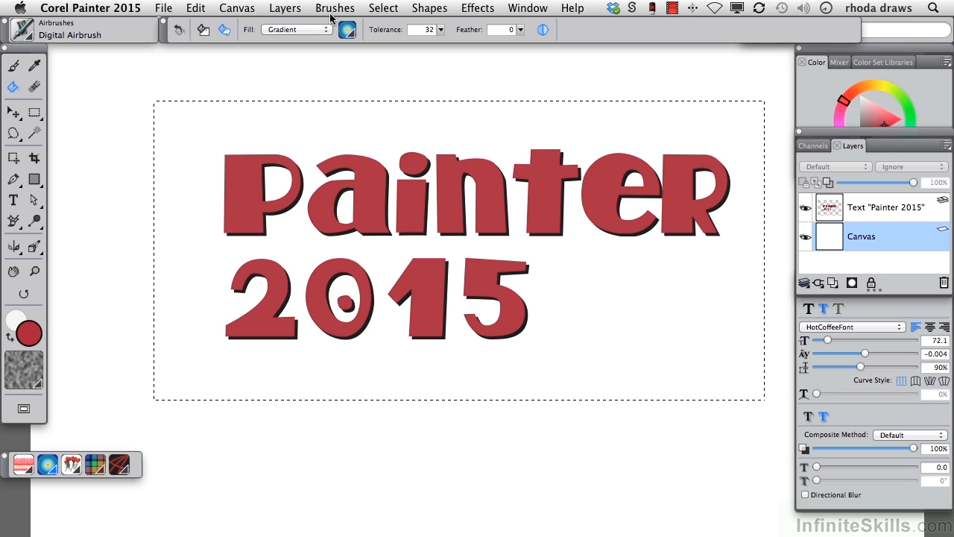
{"action": "left_click", "coordinate": [380, 241]}
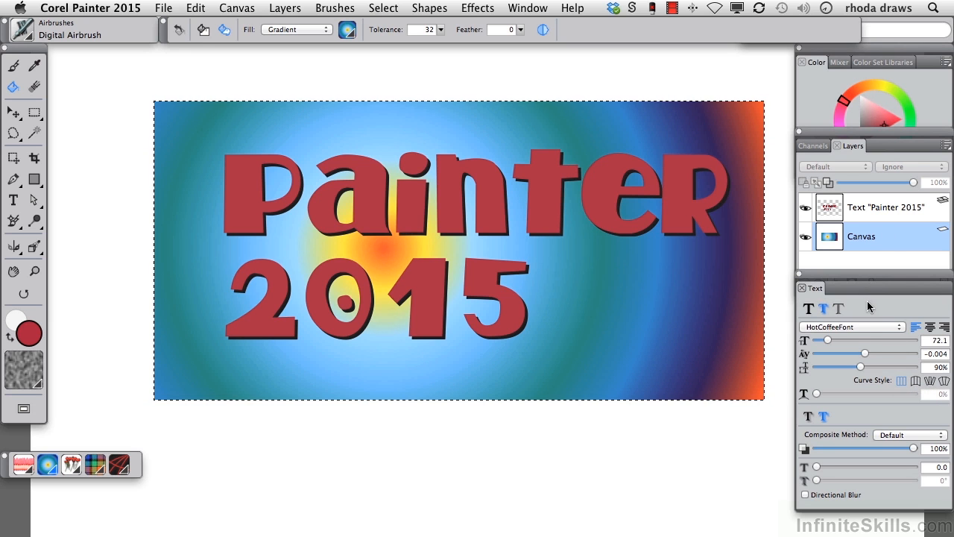
Set the Painter 2015 text layer to No Shadow
{"action": "left_click", "coordinate": [809, 310]}
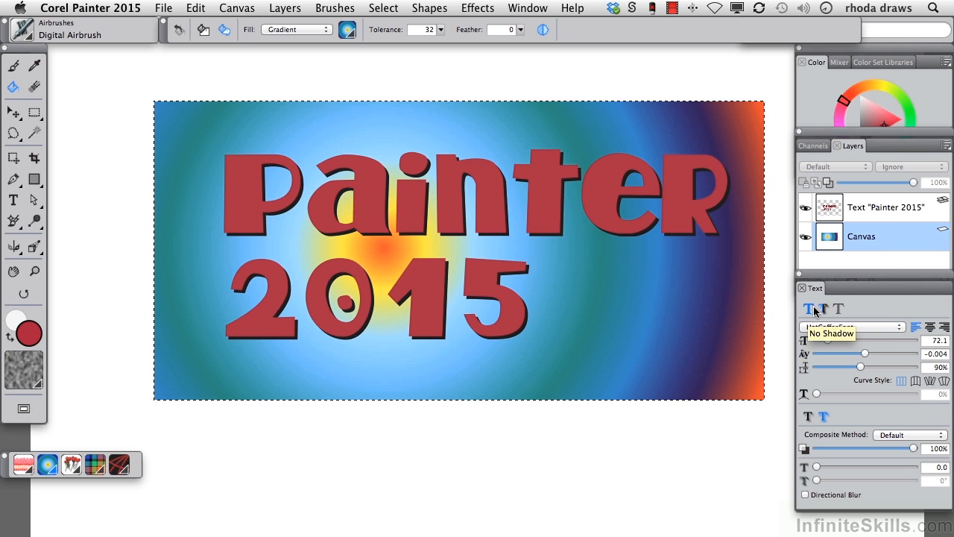
{"action": "left_click", "coordinate": [890, 207]}
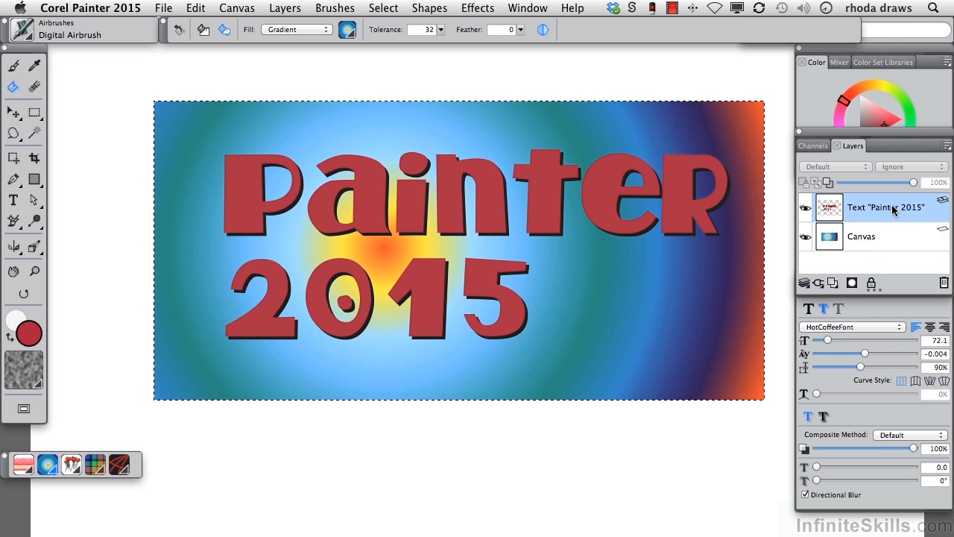
{"action": "left_click", "coordinate": [809, 307]}
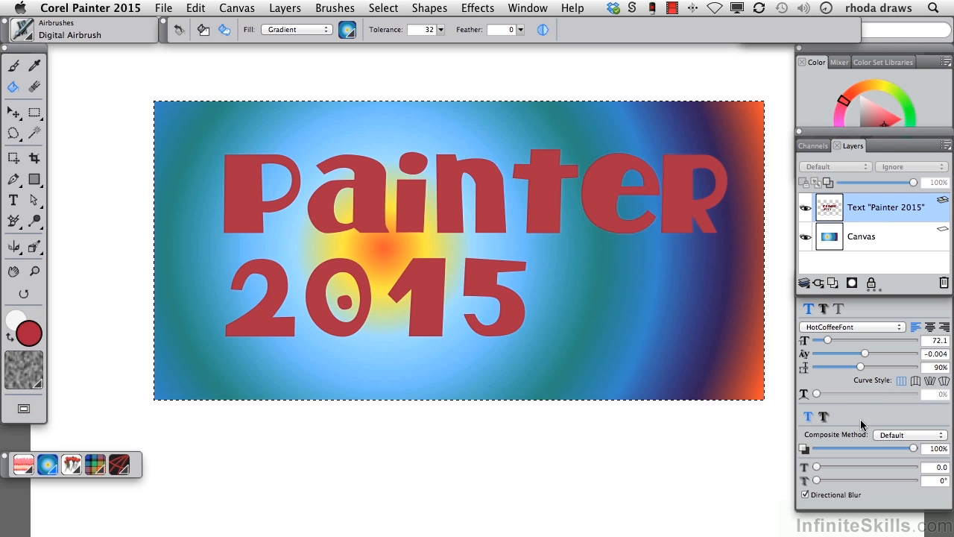
Deselect with Cmd+D and start converting the text layer to a default layer
{"action": "key", "text": "super+d"}
{"action": "double_click", "coordinate": [876, 209]}
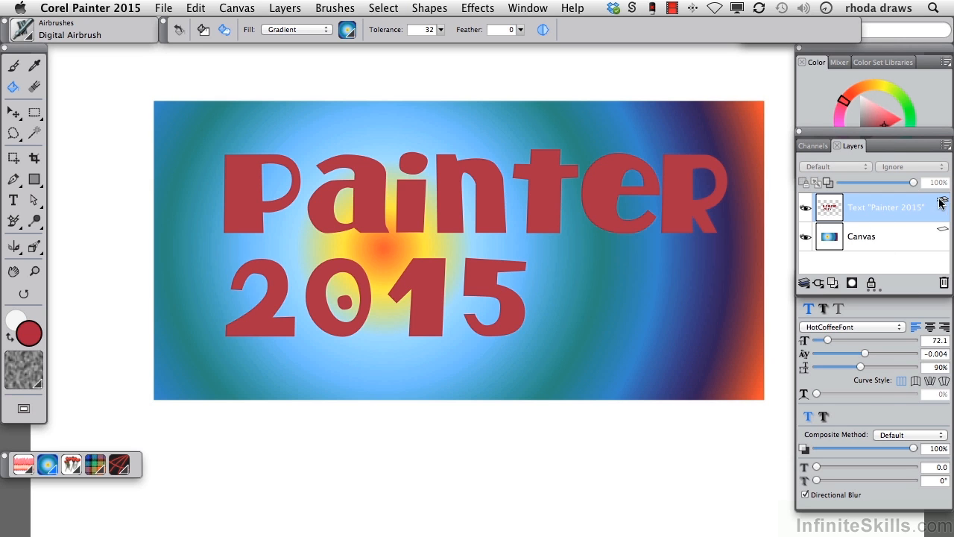
{"action": "left_click", "coordinate": [946, 145]}
Convert the text to a default layer and try the Gel, Screen and Difference composite methods
{"action": "left_click", "coordinate": [872, 203]}
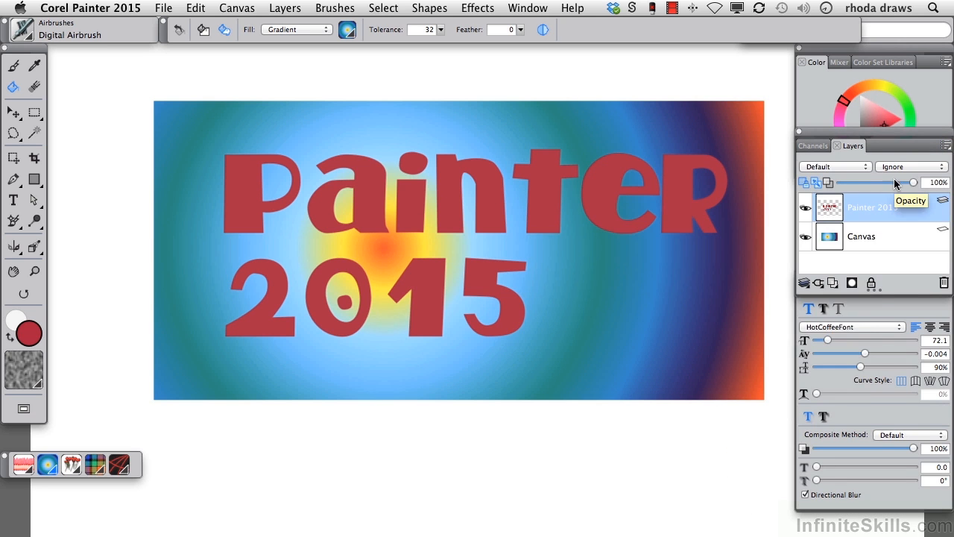
{"action": "left_click", "coordinate": [866, 166]}
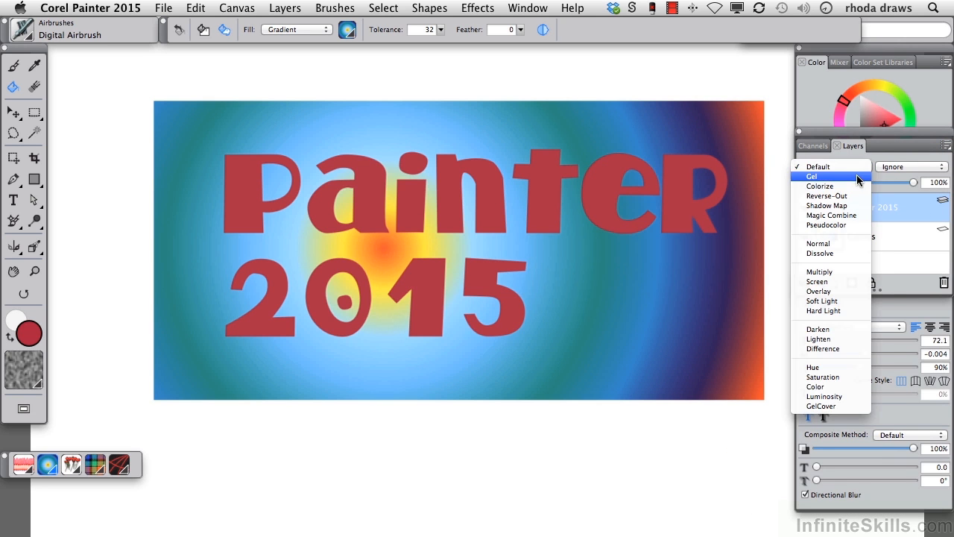
{"action": "left_click", "coordinate": [861, 176]}
{"action": "left_click", "coordinate": [864, 167]}
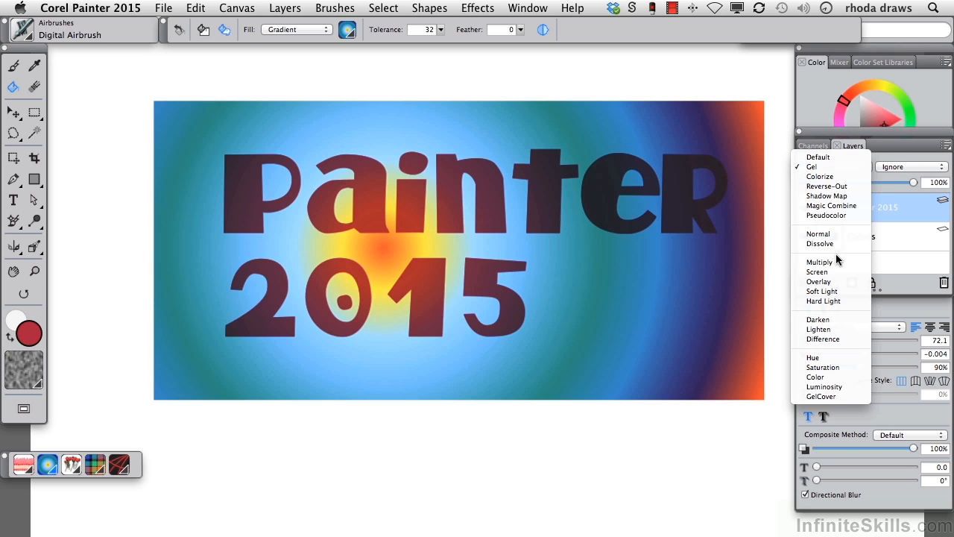
{"action": "left_click", "coordinate": [836, 272]}
{"action": "left_click", "coordinate": [861, 167]}
{"action": "left_click", "coordinate": [846, 234]}
Try Darken, Pseudocolor and Magic Combine, then settle on the Hue composite method
{"action": "left_click", "coordinate": [864, 168]}
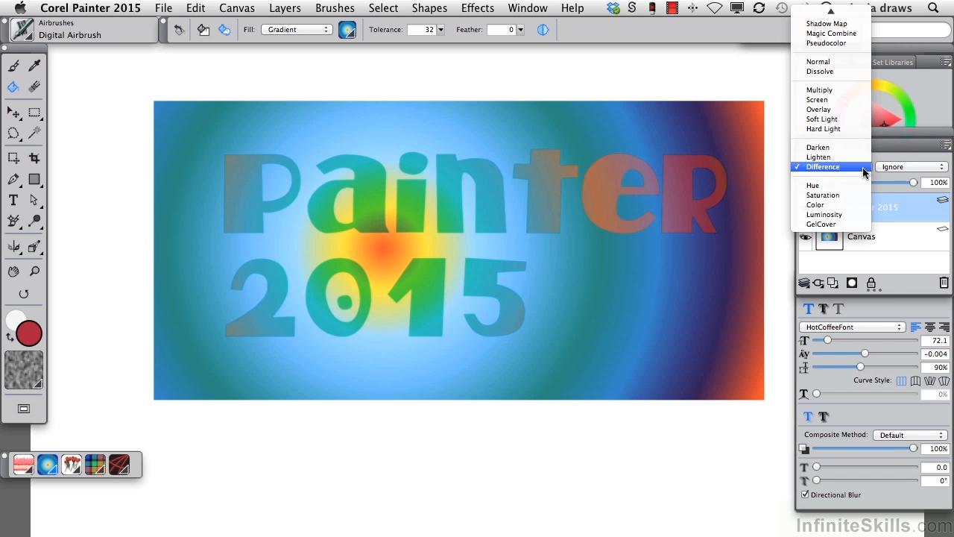
{"action": "left_click", "coordinate": [842, 147]}
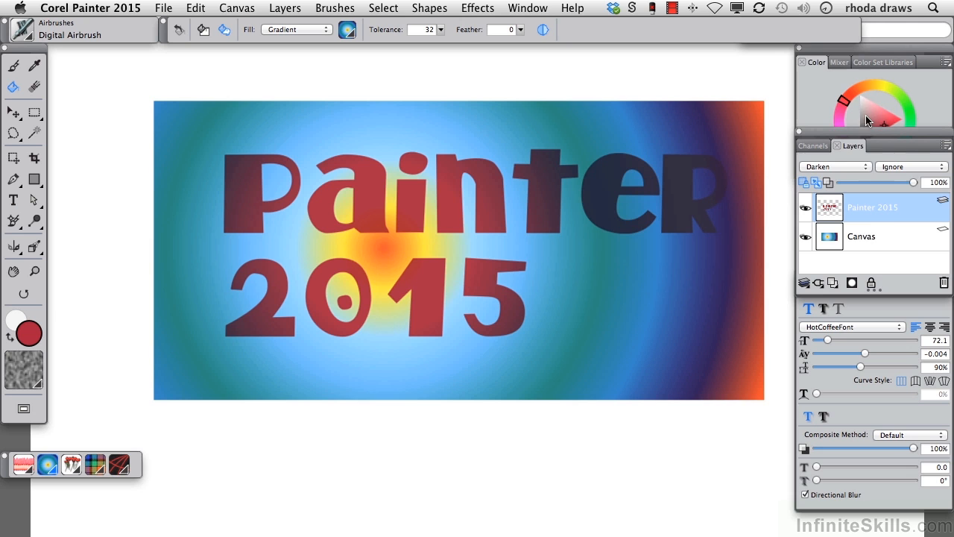
{"action": "left_click", "coordinate": [867, 167]}
{"action": "left_click", "coordinate": [827, 62]}
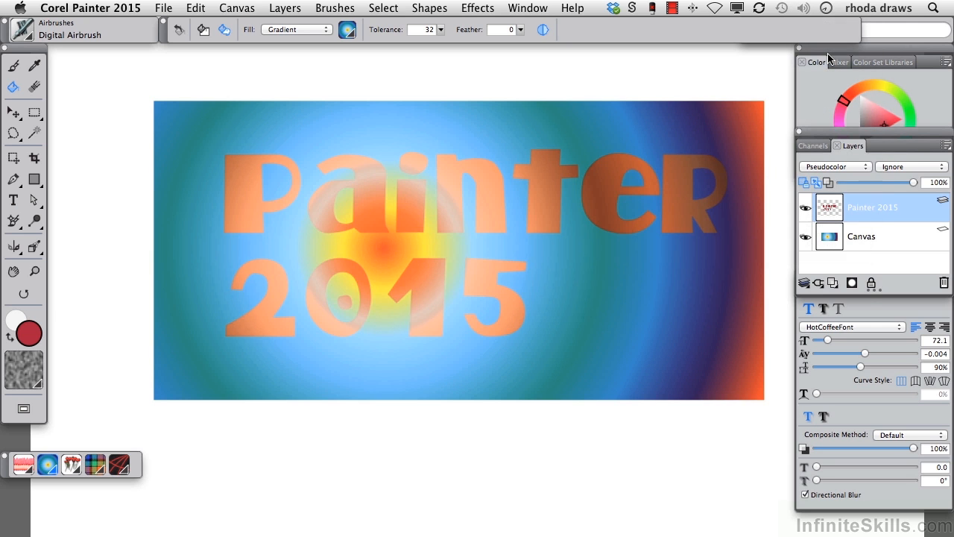
{"action": "left_click", "coordinate": [866, 167]}
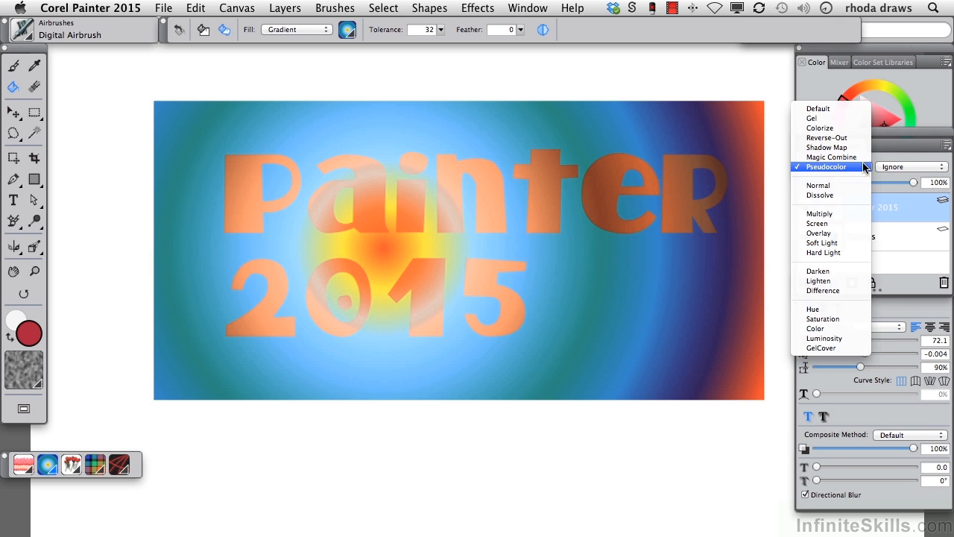
{"action": "left_click", "coordinate": [835, 155]}
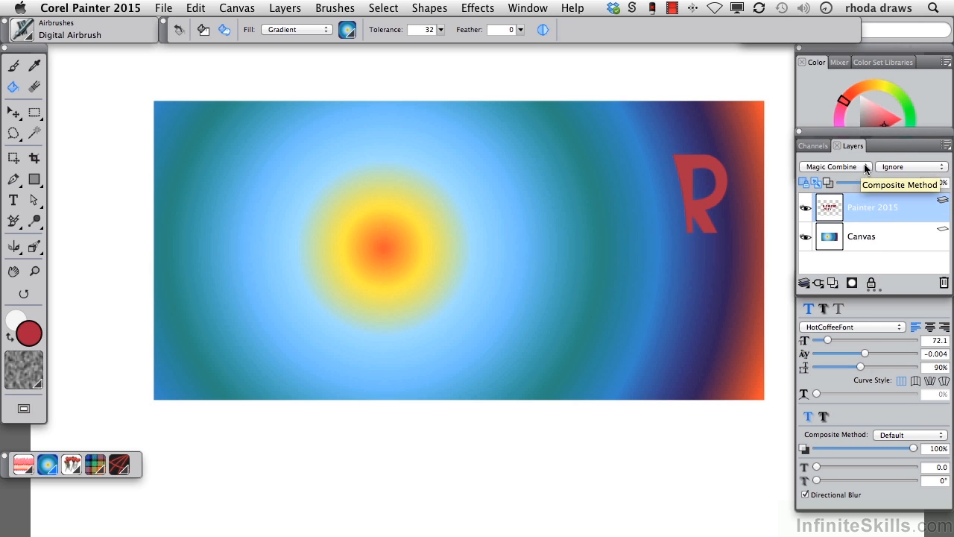
{"action": "left_click", "coordinate": [865, 166]}
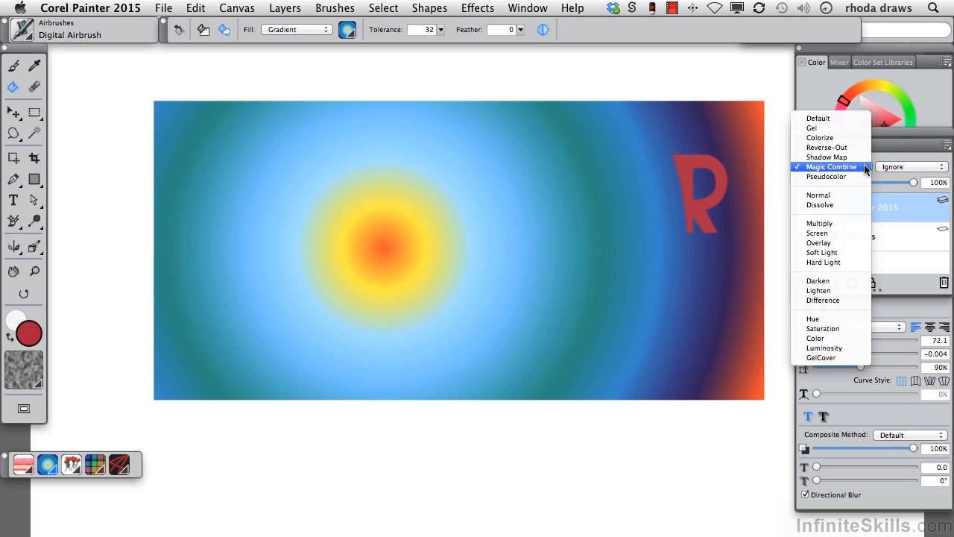
{"action": "left_click", "coordinate": [834, 319]}
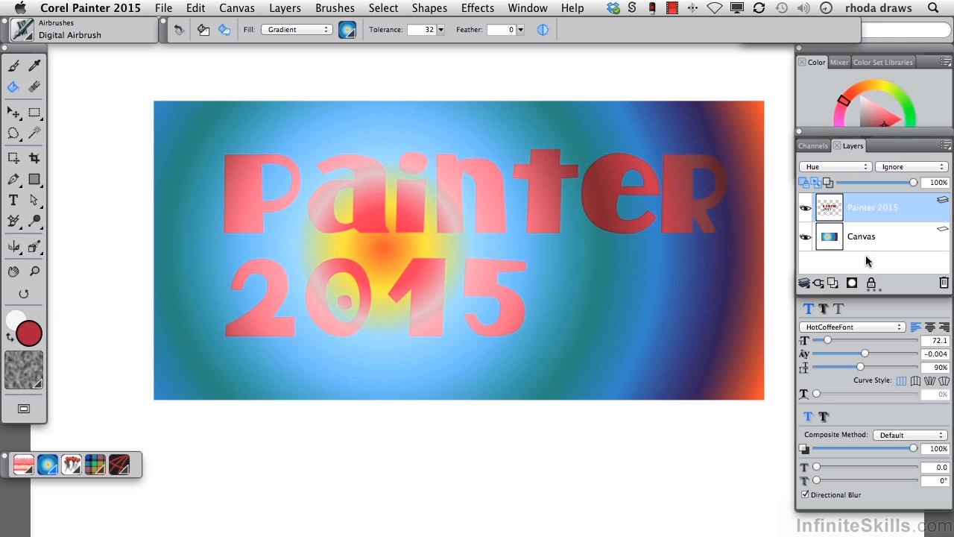